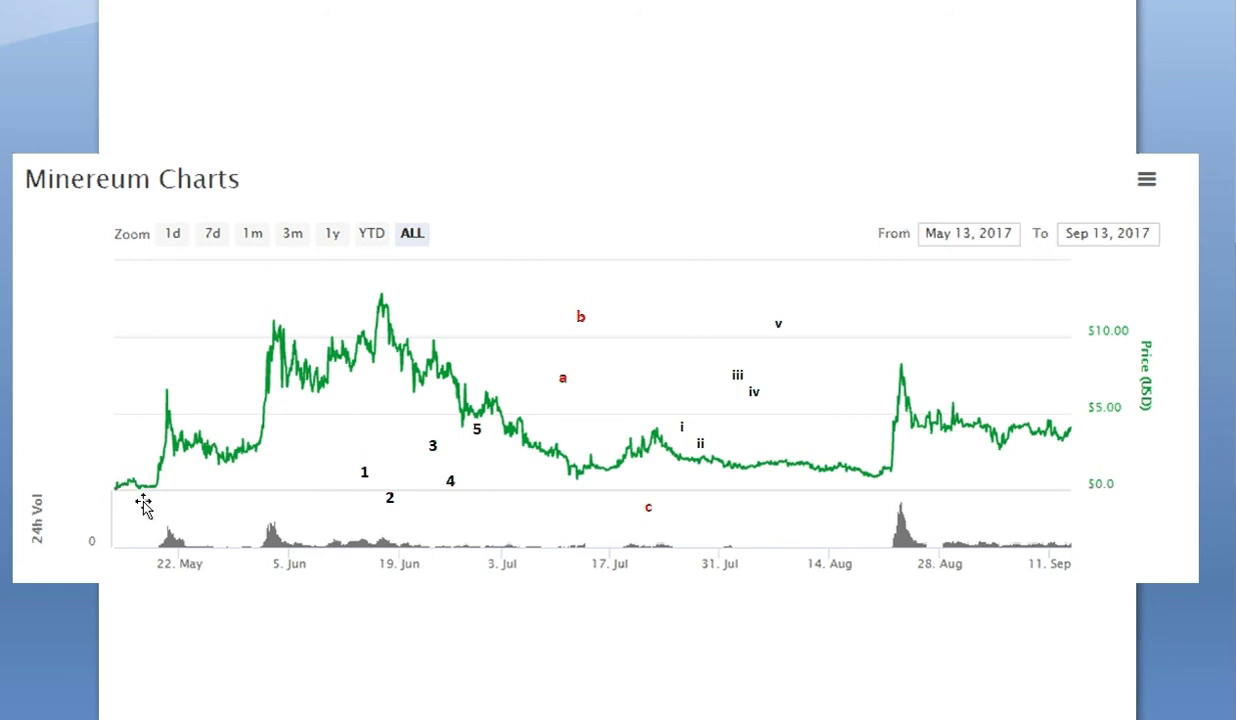
Move label 1 above the small first bump and label 2 below the low that follows it in mid-May.
left_click(365, 470)
left_click_drag(348, 466, 128, 445)
left_click(389, 498)
left_click_drag(405, 482, 162, 490)
Move label 3 above the tall spike before 22 May and label 4 below the low in late May.
left_click(408, 450)
left_click(441, 430)
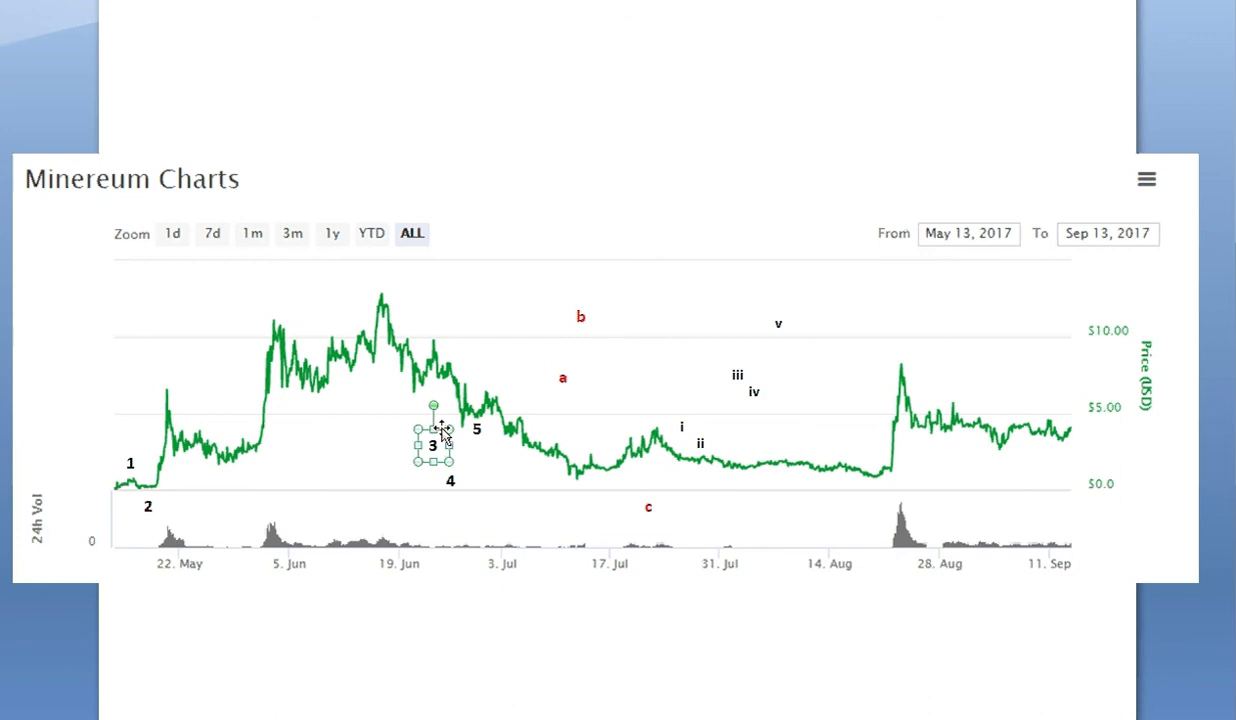
left_click_drag(441, 430, 173, 353)
left_click(451, 476)
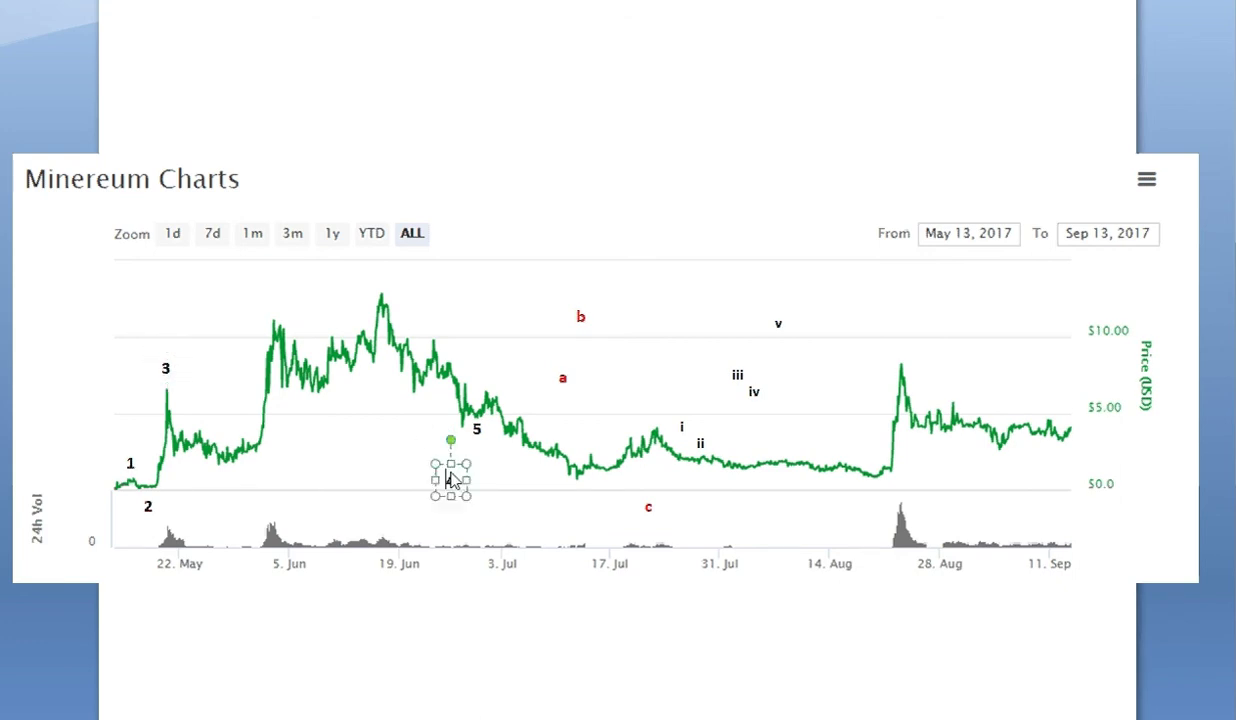
left_click_drag(458, 467, 243, 462)
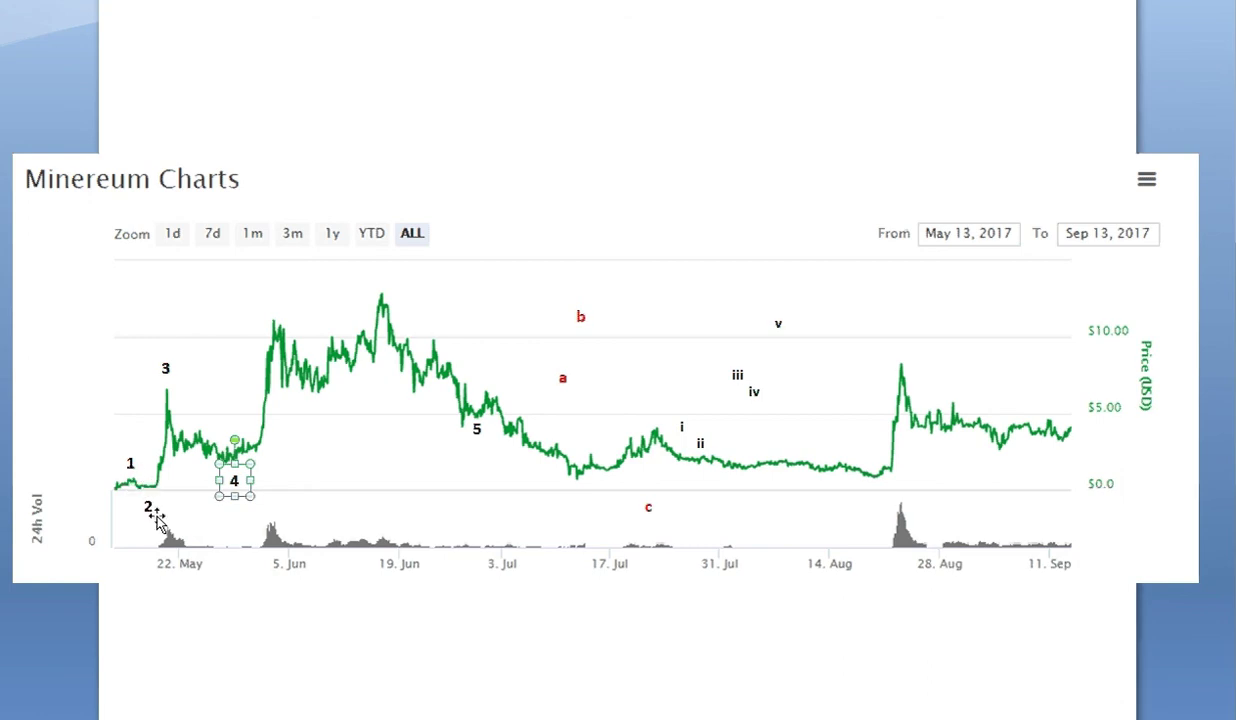
left_click(257, 470)
left_click(305, 595)
Nudge label 4 slightly up and to the left so it sits closer beneath the late-May low.
left_click(234, 481)
key("Up")
key("Left")
key("Up")
key("Left")
left_click(417, 100)
Move label 5 above the early-June price peak.
left_click(479, 430)
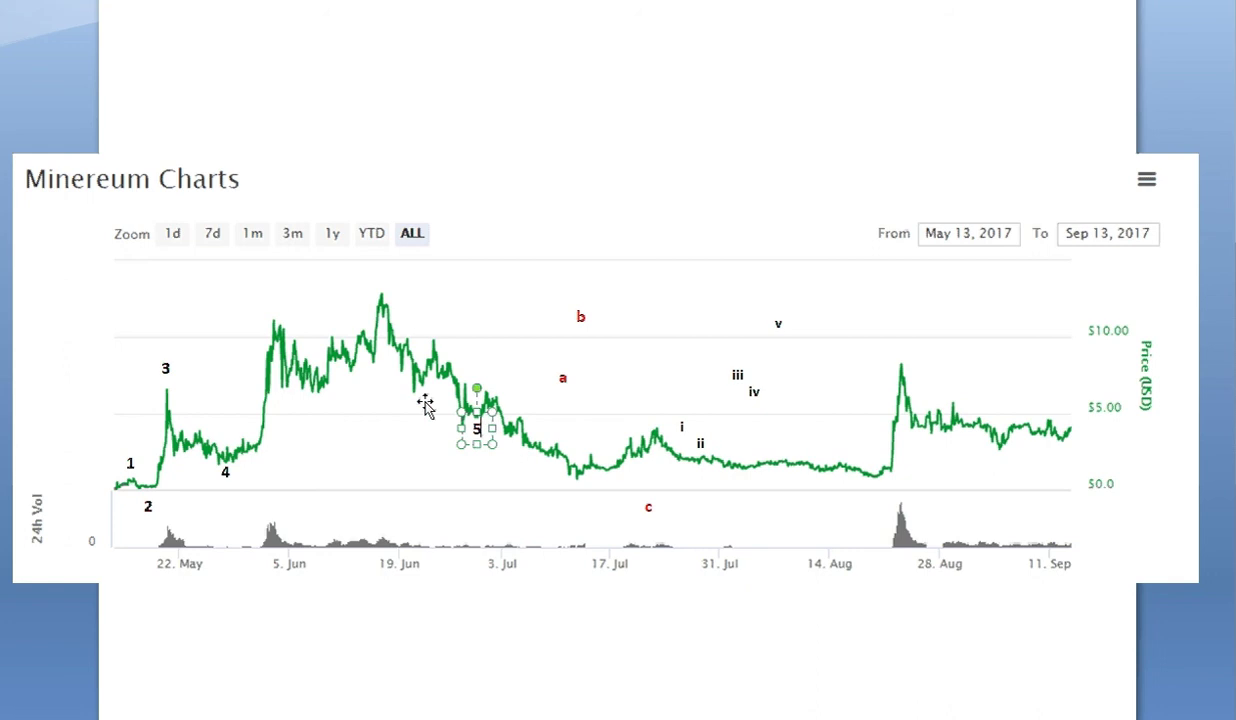
left_click_drag(486, 413, 284, 283)
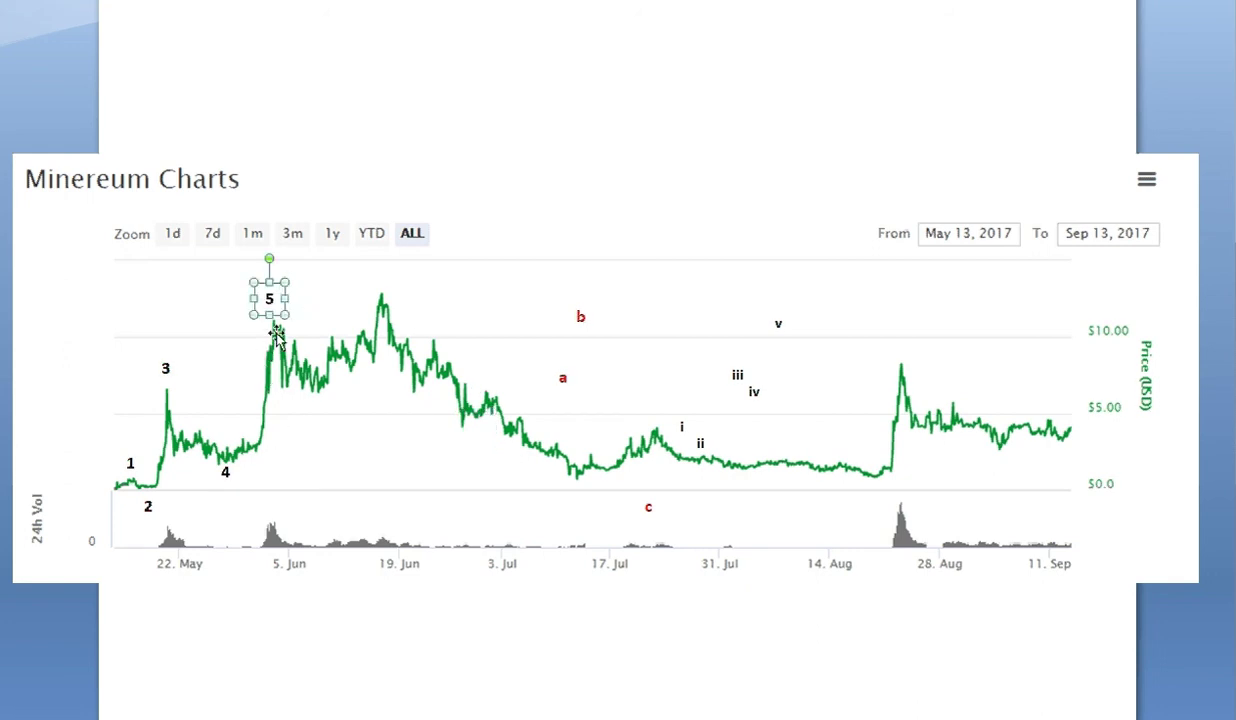
left_click(475, 172)
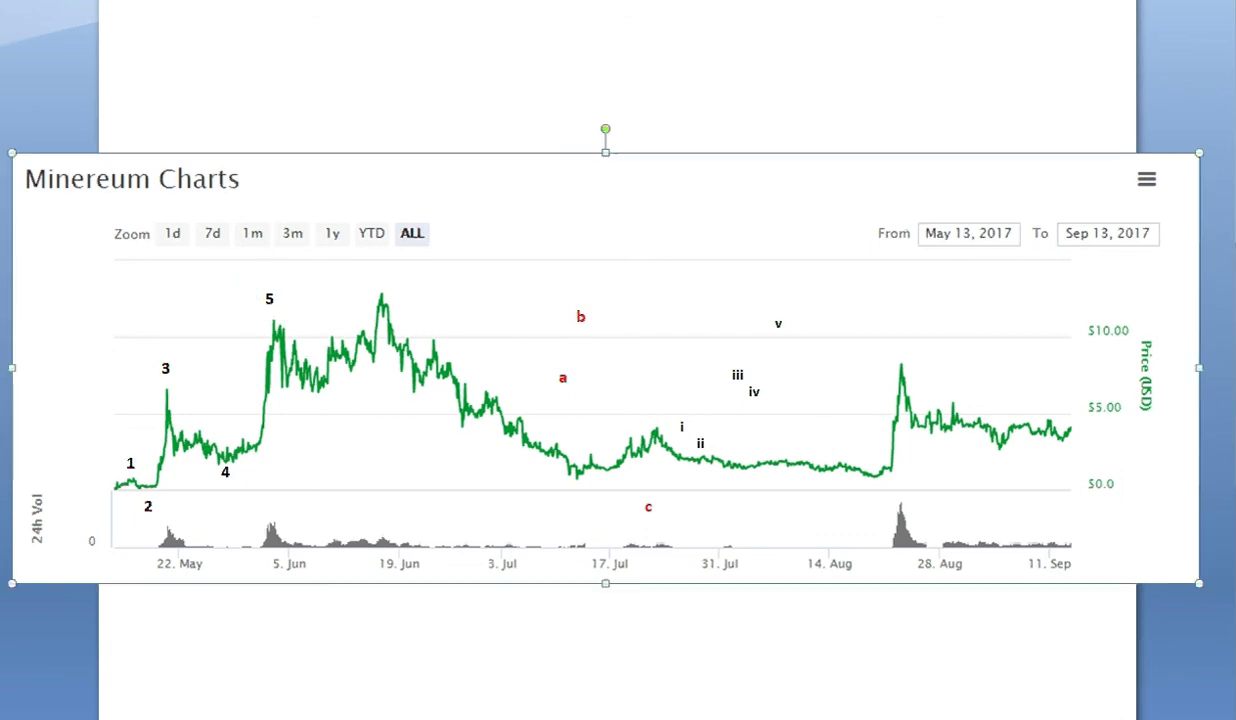
Draw a vertical bracket beside the rise from wave 4 to 5 and add a text box reading "Extended 5th".
left_click_drag(241, 309, 240, 430)
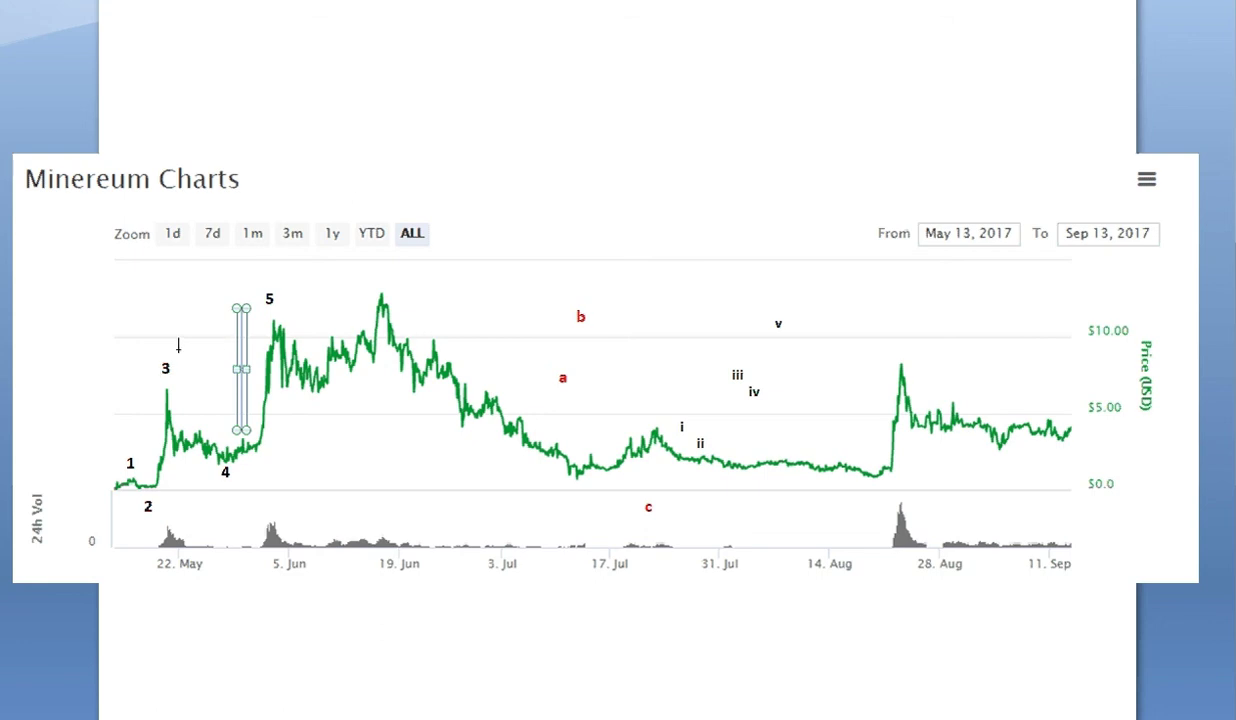
left_click_drag(140, 334, 165, 377)
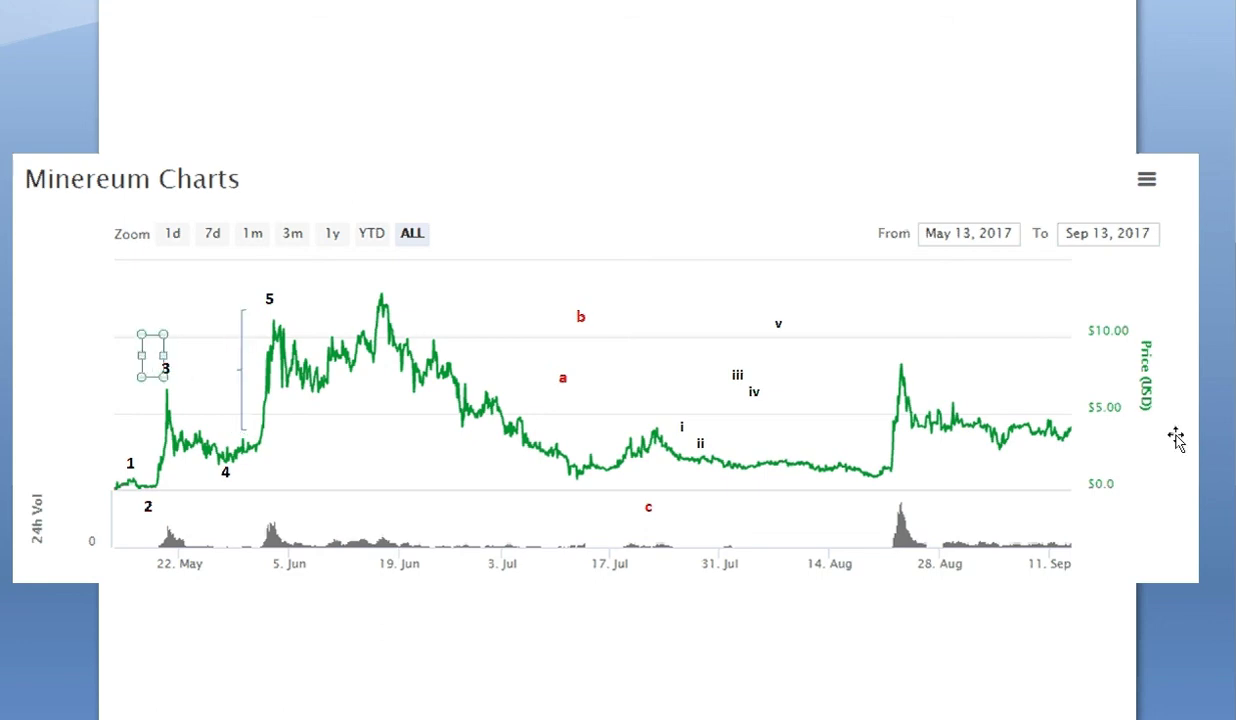
type("Extended 5th")
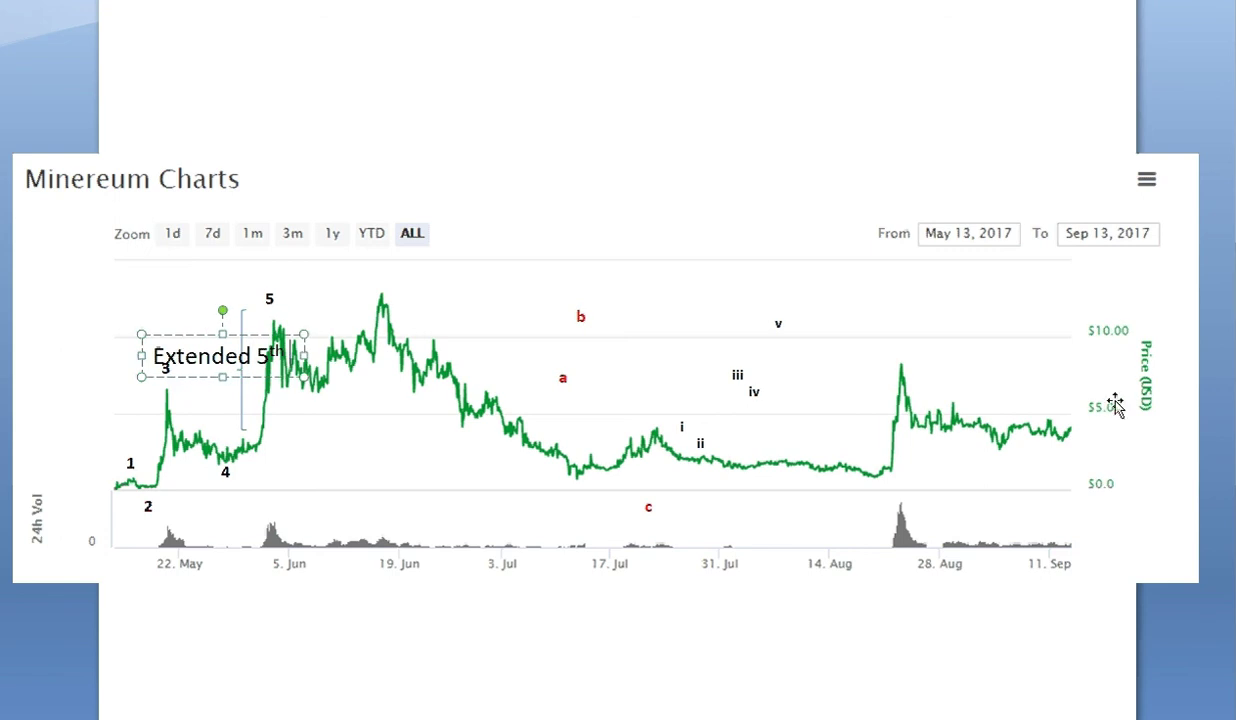
Format the "Extended 5th" text as 12-point, bold and black.
left_click(238, 336)
left_click(182, 0)
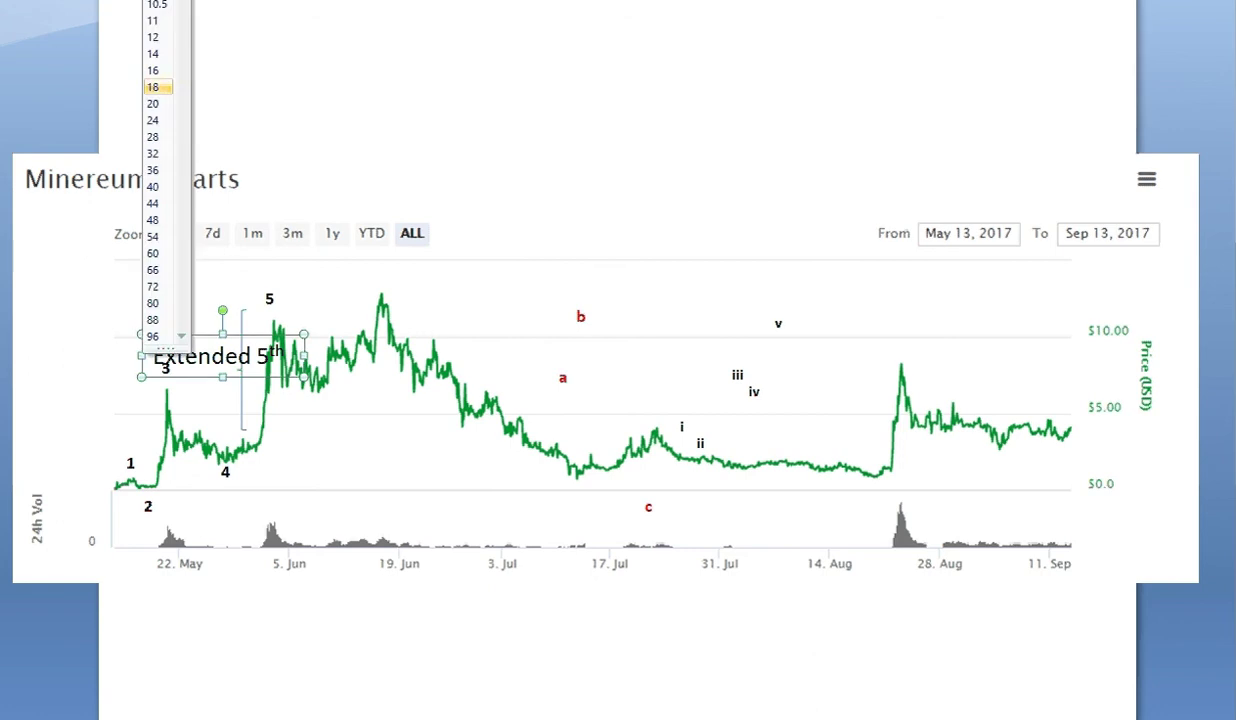
left_click(154, 38)
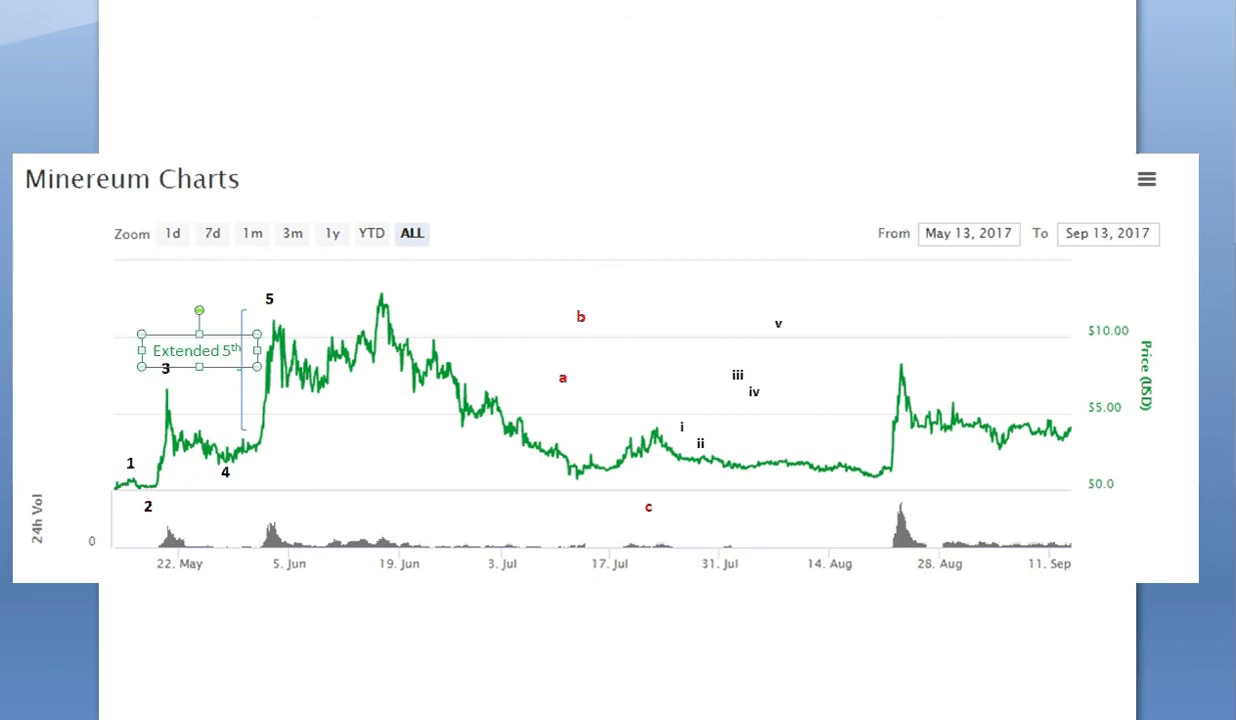
left_click(240, 0)
left_click(246, 10)
key("ctrl+b")
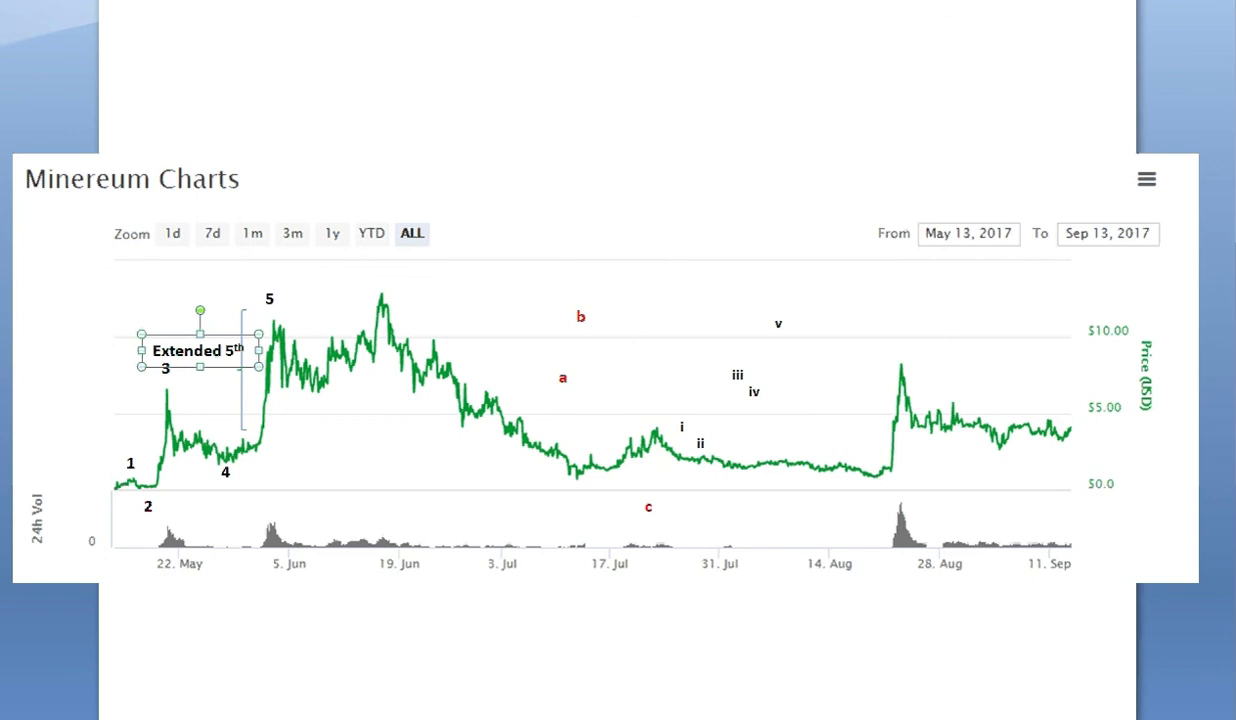
Nudge the "Extended 5th" label left until it is clear of the bracket.
key("Left")
key("Left")
key("Left")
left_click(710, 38)
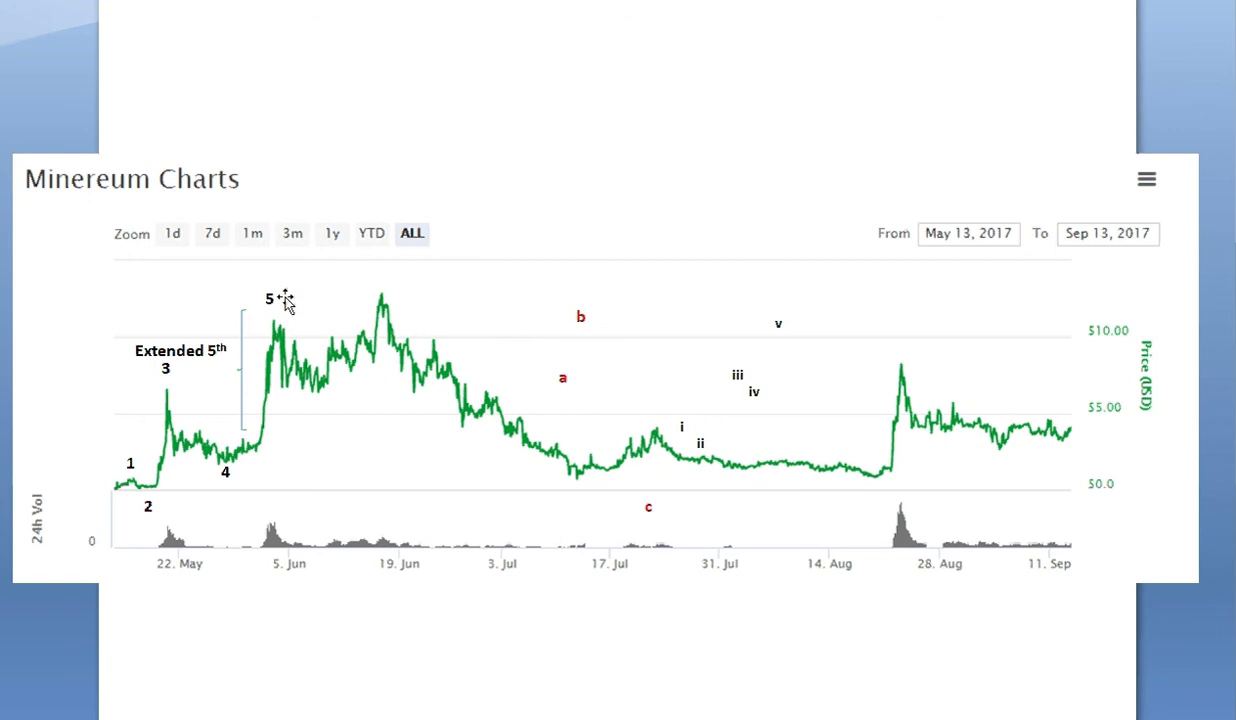
Move red label a below the dip after peak 5 and red label b above the highest mid-June peak.
left_click(565, 376)
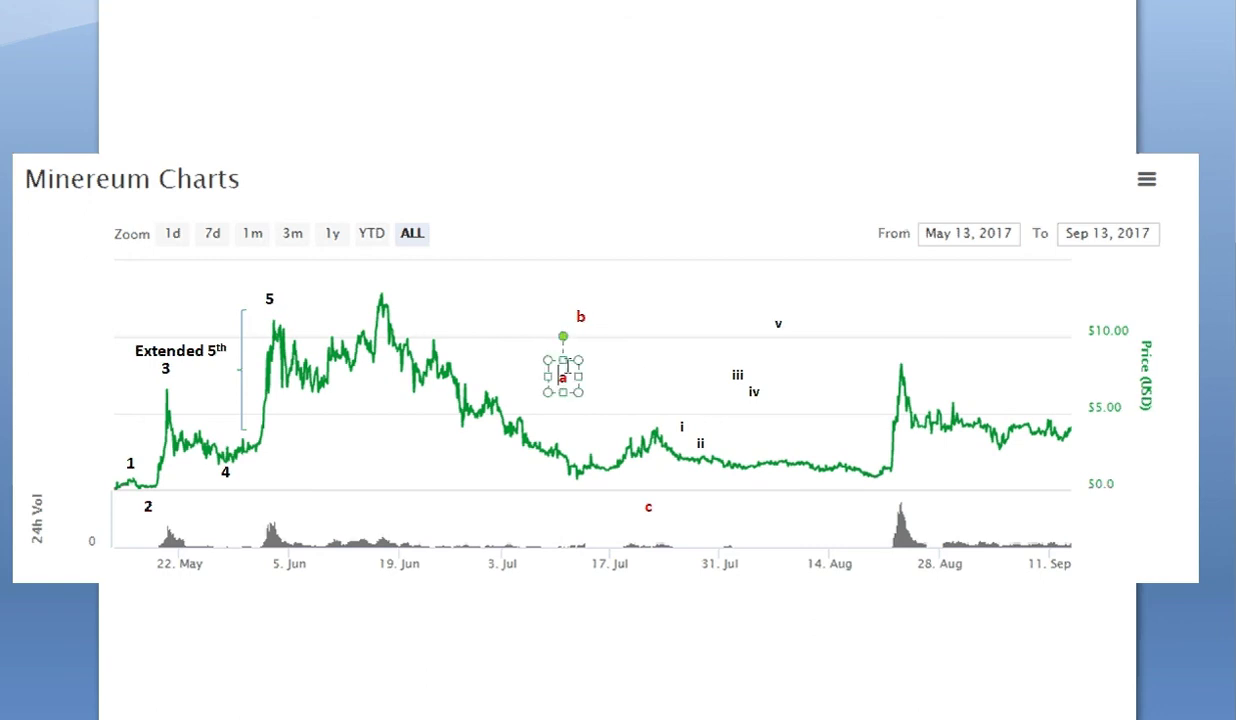
left_click_drag(566, 358, 318, 406)
left_click(584, 312)
left_click_drag(582, 298, 380, 258)
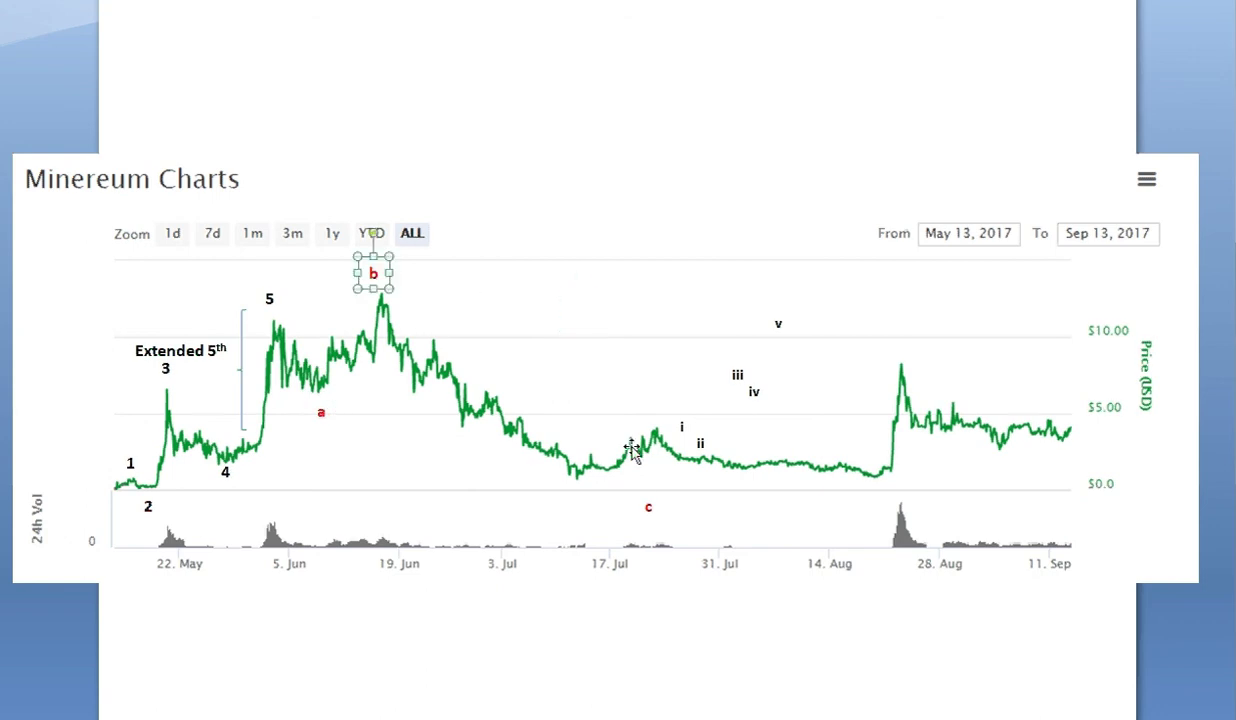
Move red label c below the mid-July low.
left_click(648, 505)
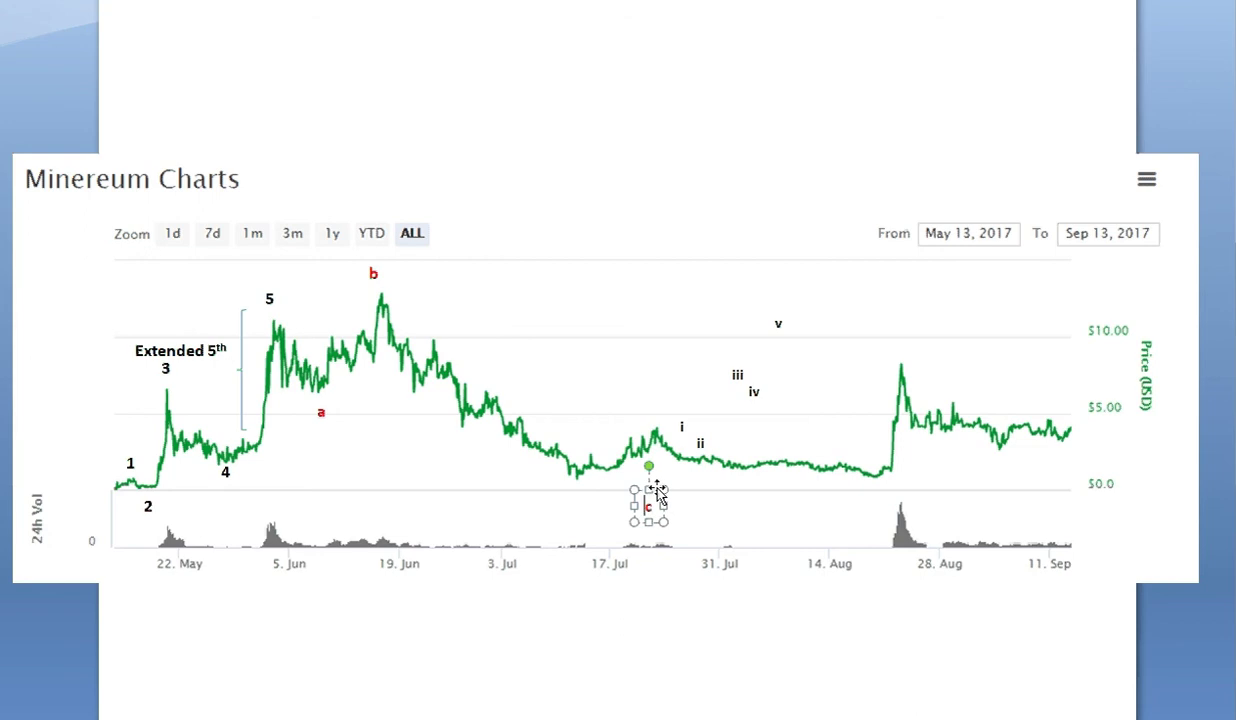
left_click_drag(645, 492, 577, 484)
left_click(675, 507)
left_click(709, 641)
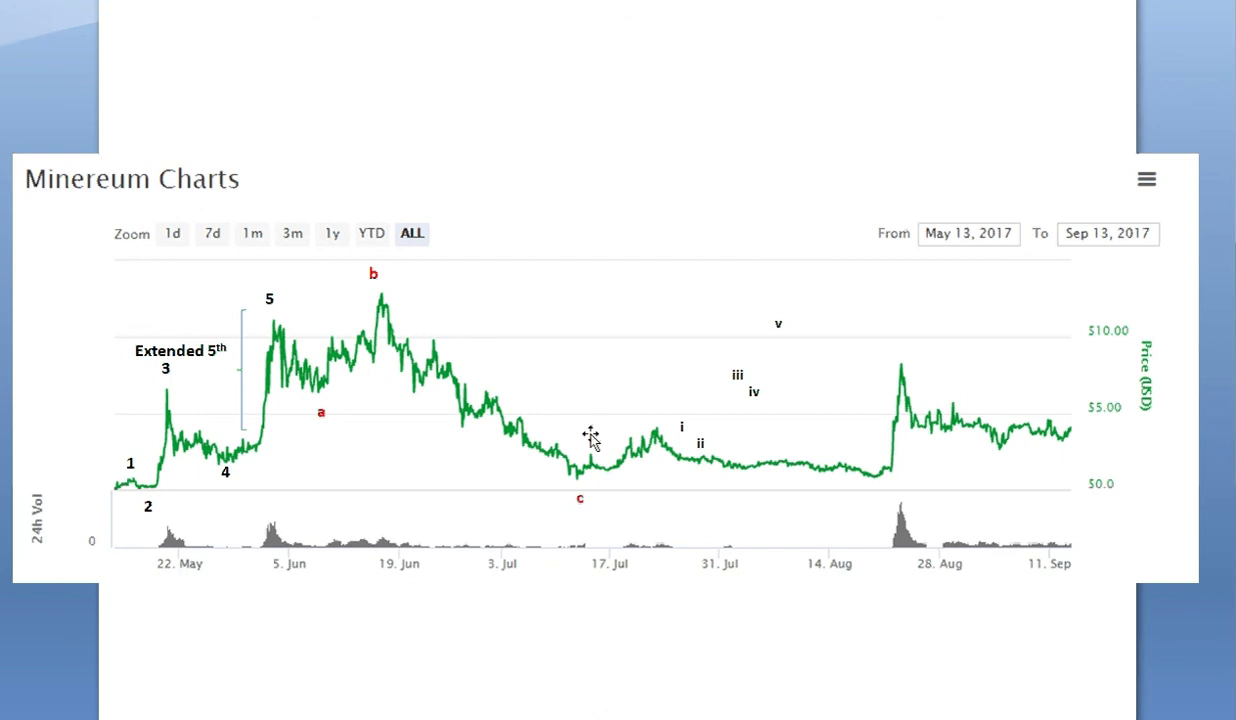
Nudge label b slightly down and to the right so it sits closer over the highest peak.
left_click(378, 278)
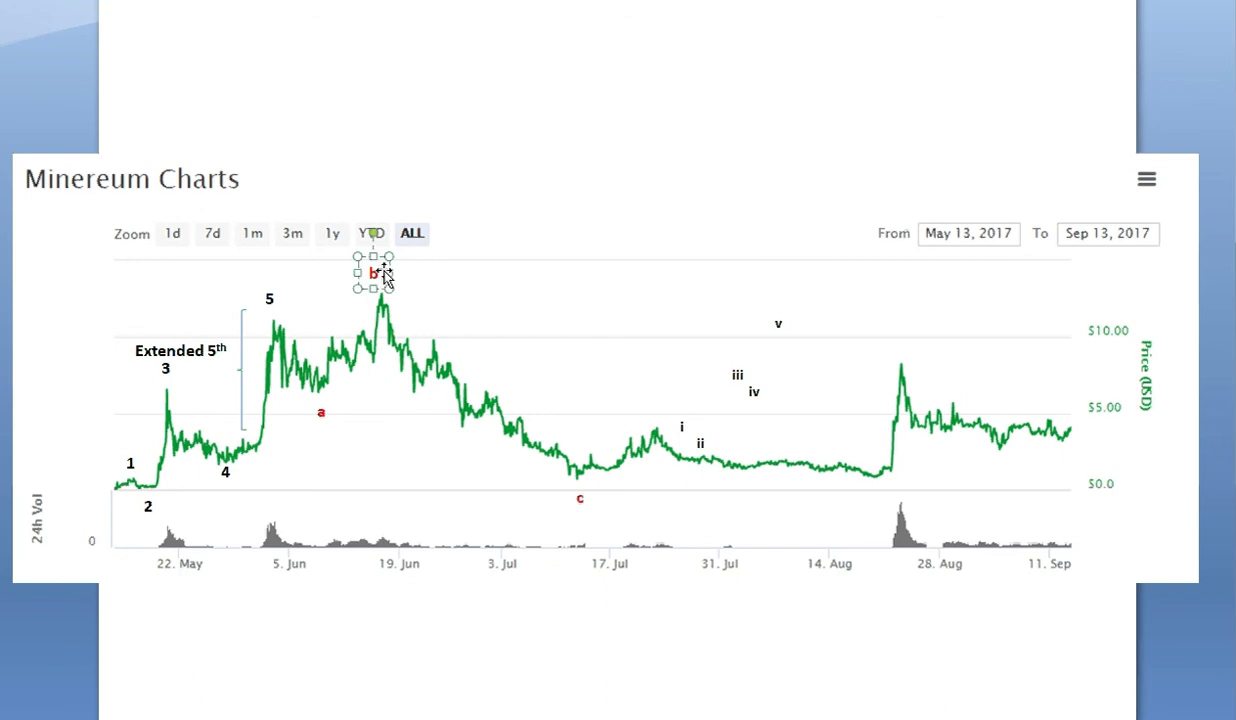
key("Down")
key("Right")
left_click(643, 113)
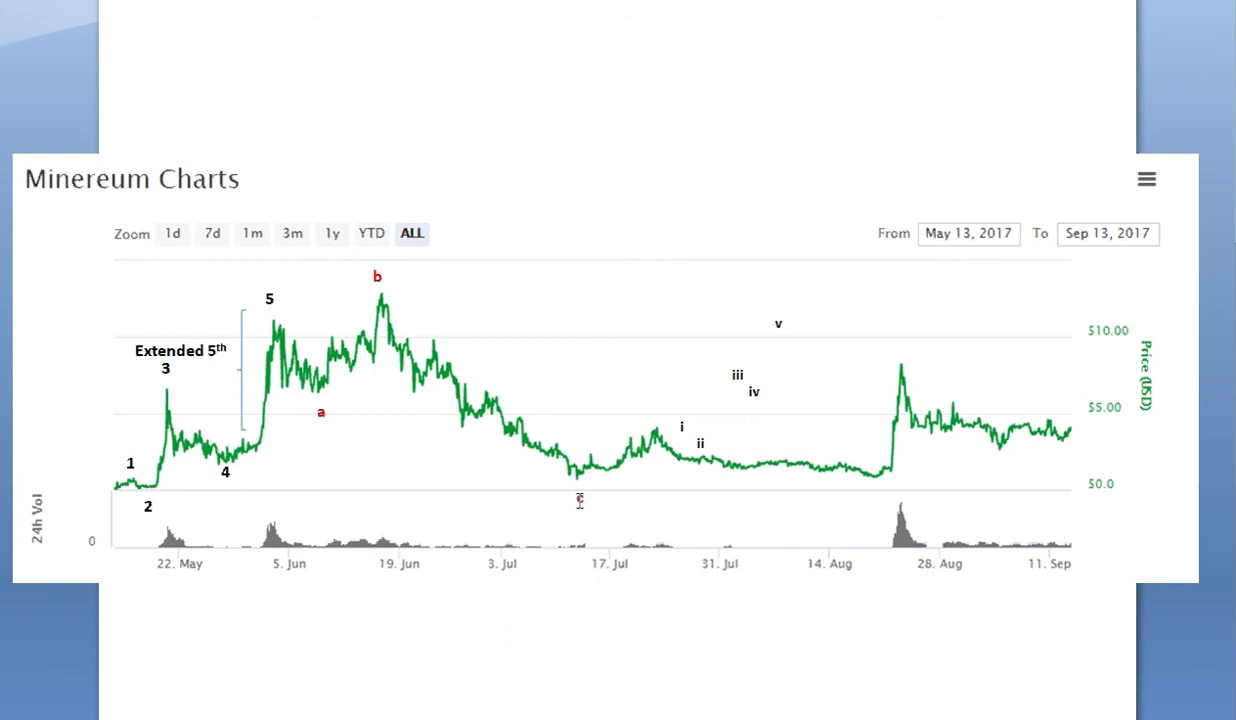
Nudge label a upward so it sits closer beneath the June dip.
left_click(319, 411)
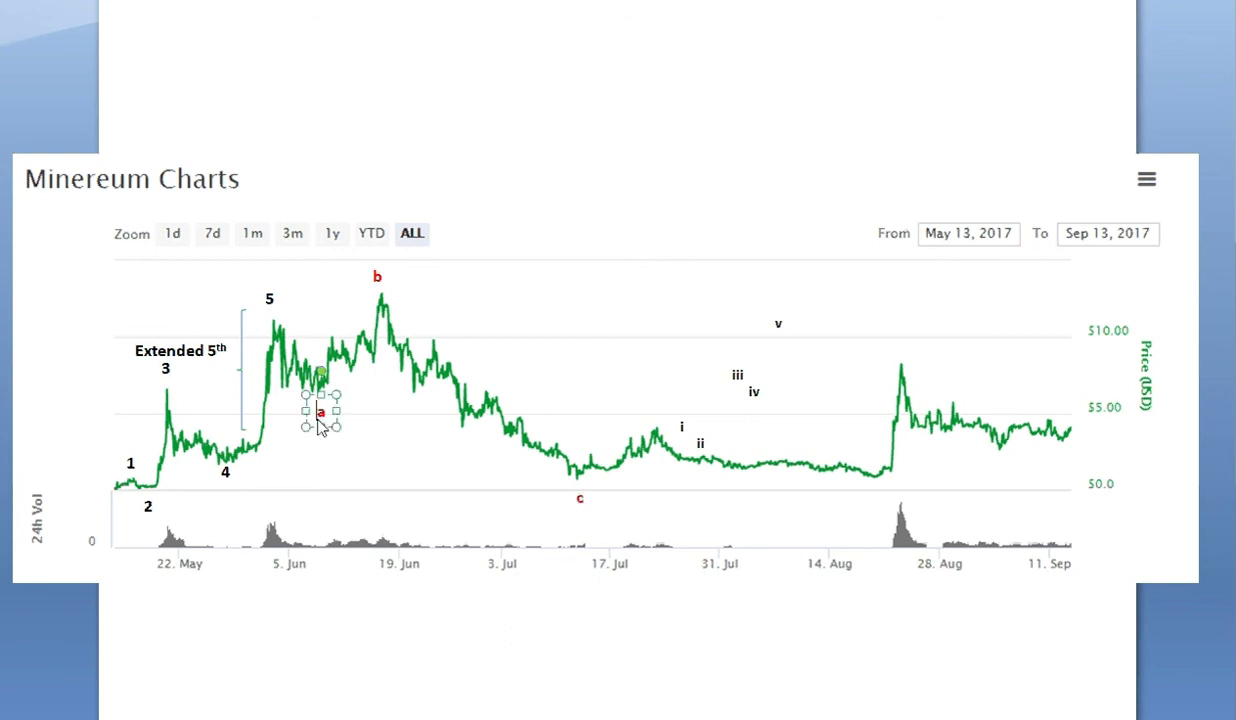
key("Up")
key("Up")
key("Up")
left_click(628, 678)
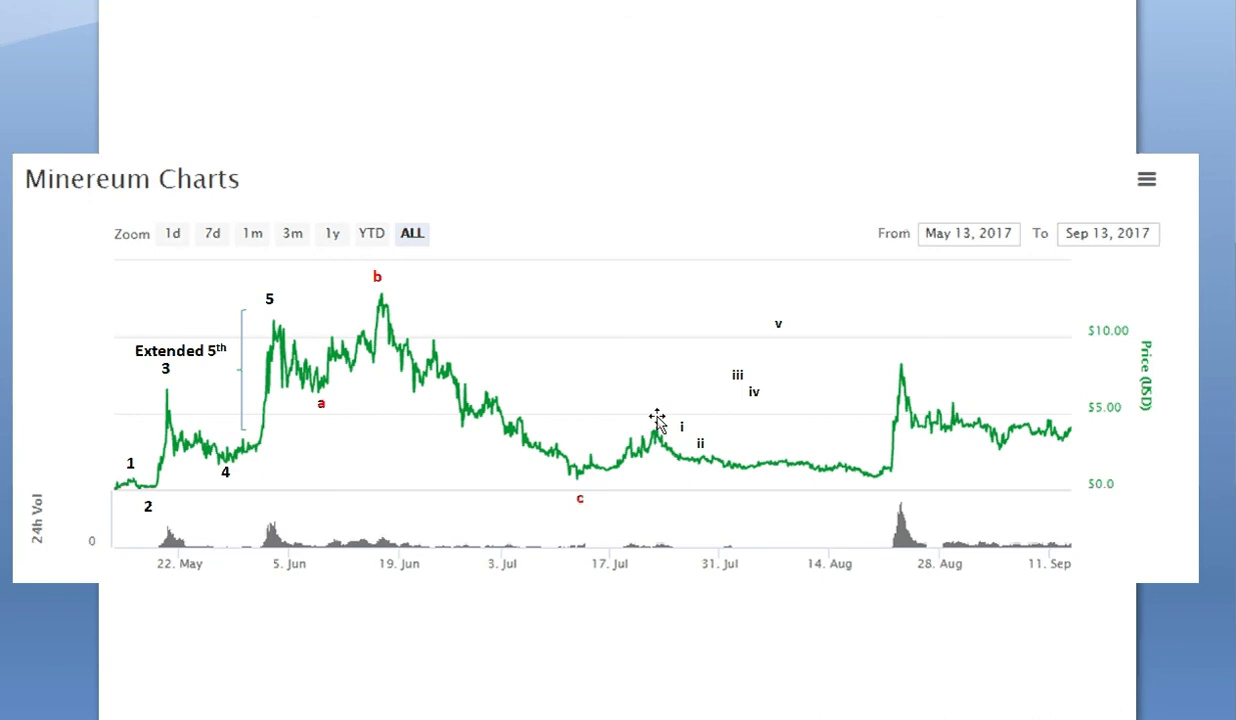
Move label i above the small late-July peak and label ii below the low just before the late-August spike.
left_click(670, 421)
left_click_drag(685, 405, 659, 388)
left_click(700, 437)
left_click(720, 430)
left_click_drag(720, 430, 874, 464)
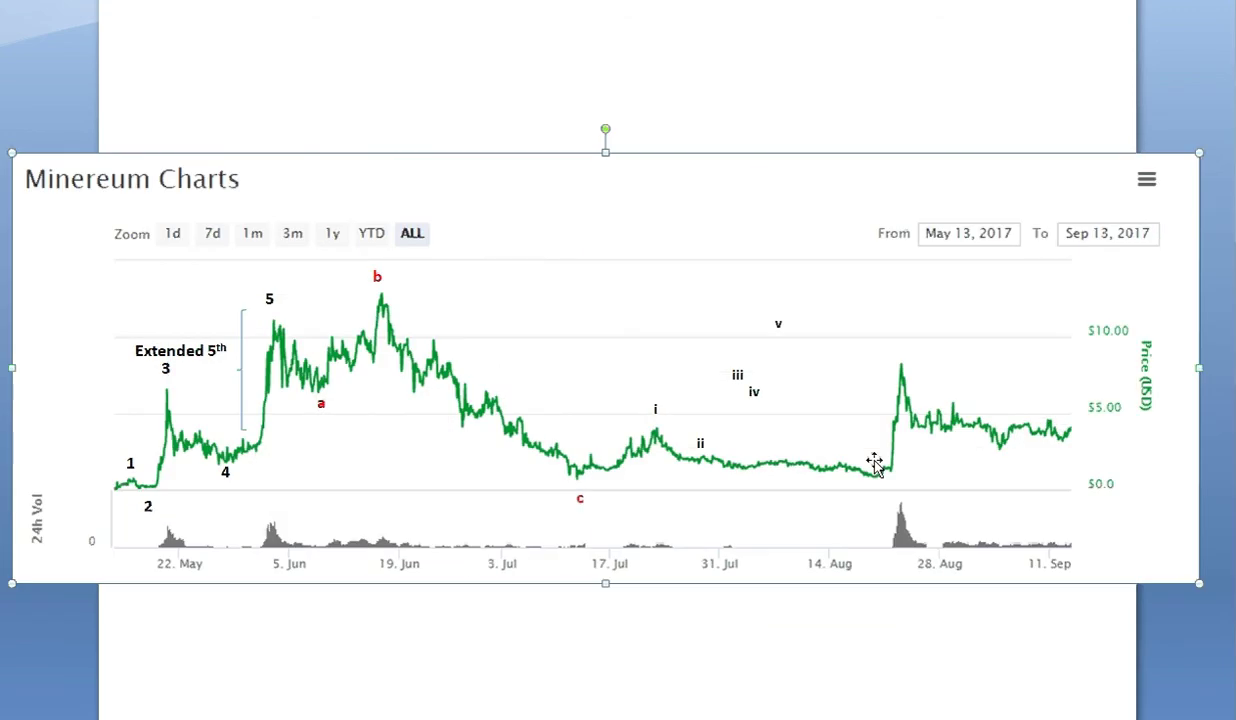
left_click(706, 440)
left_click_drag(722, 430, 885, 483)
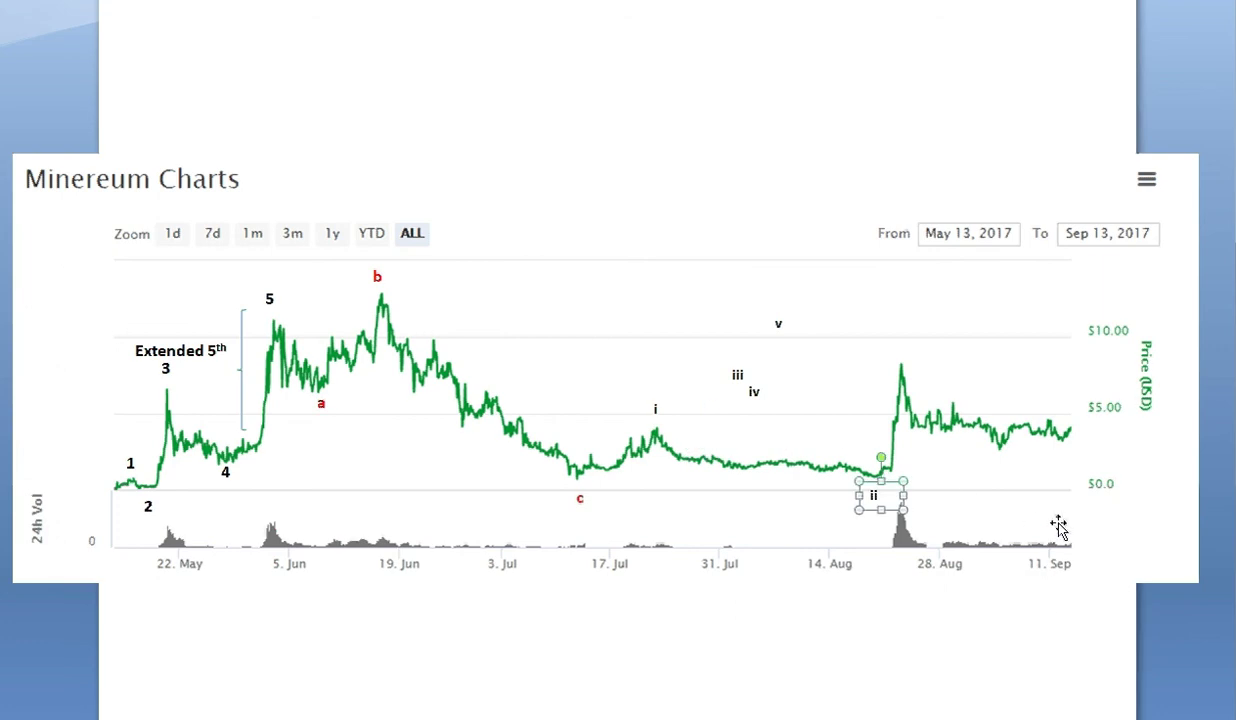
left_click(1060, 600)
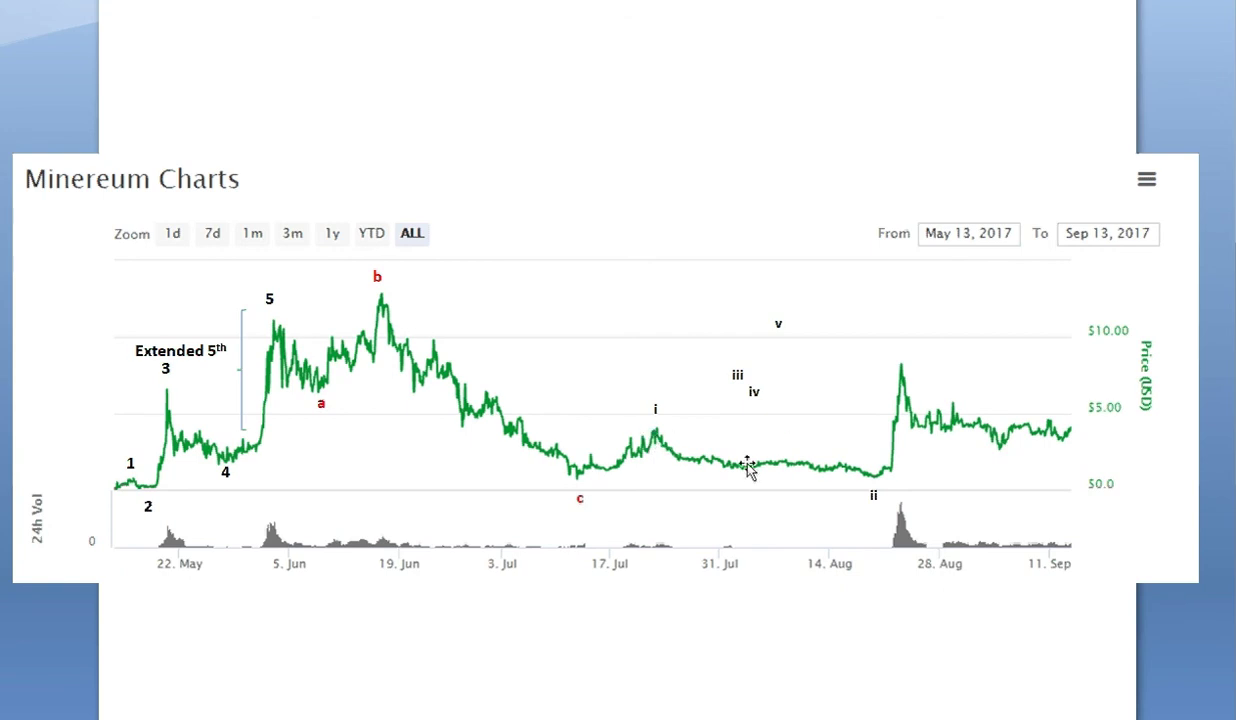
Delete the unused labels iii, iv and v.
left_click(736, 366)
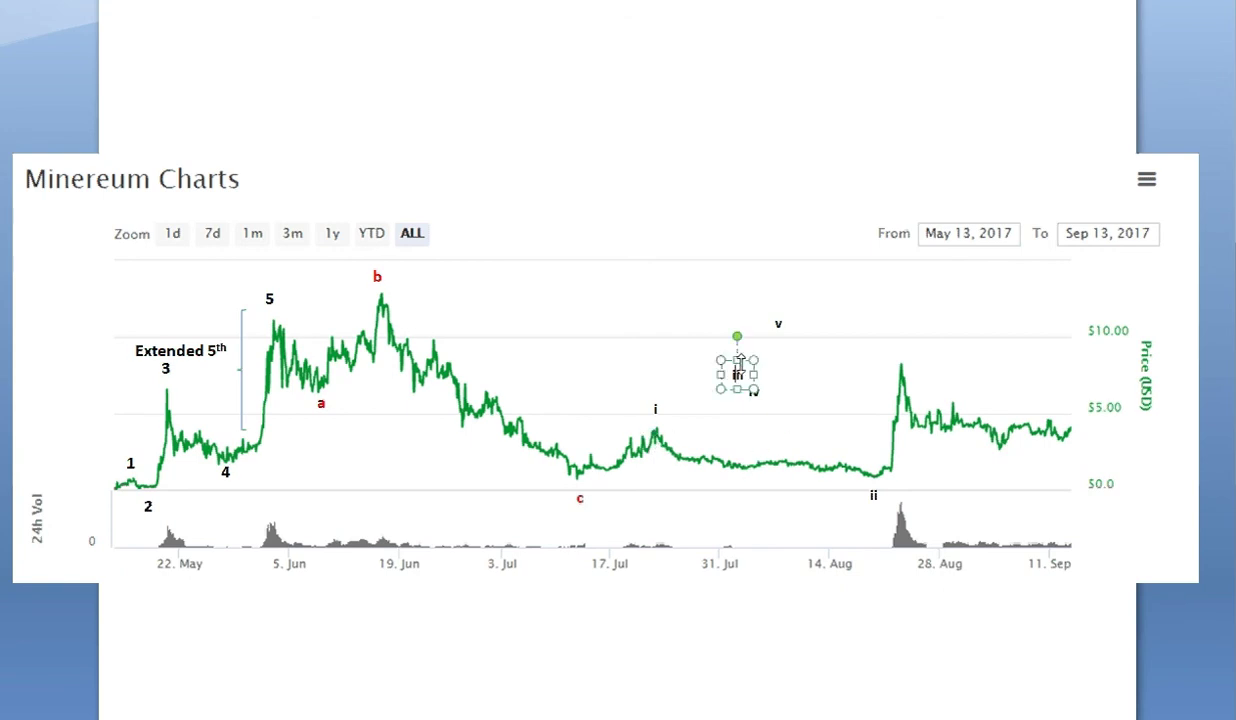
key("Escape")
left_click(750, 392)
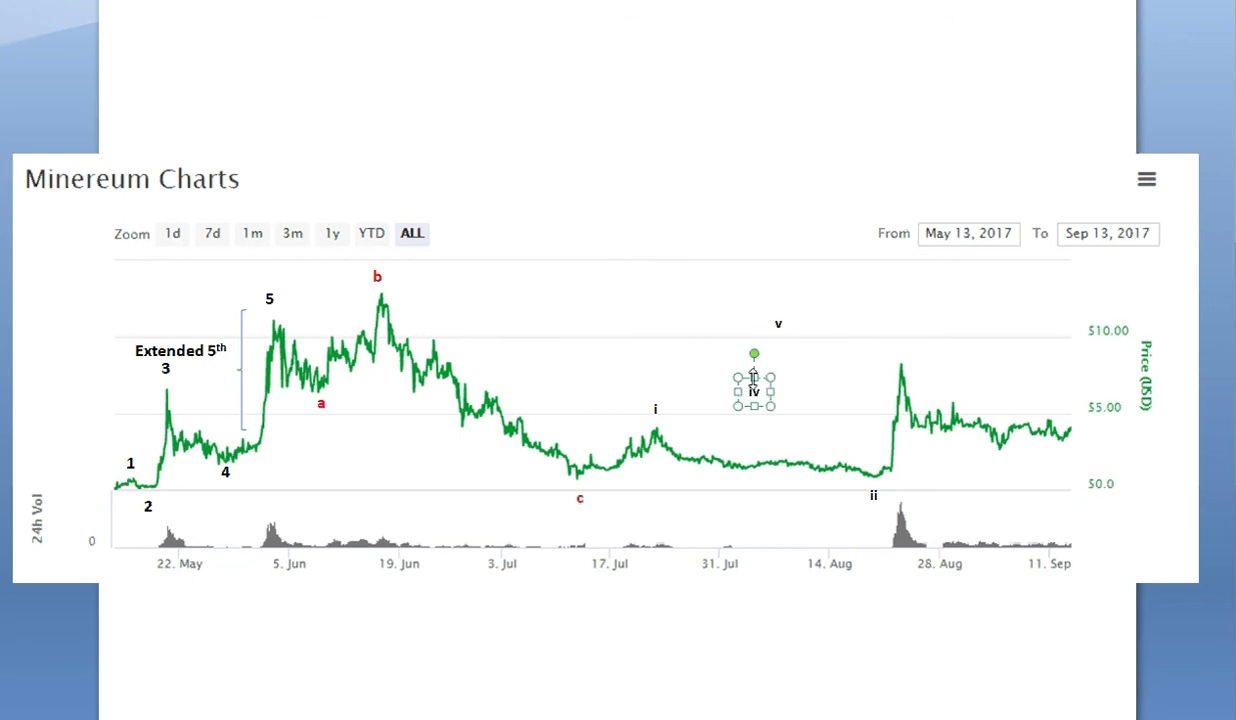
key("Delete")
left_click(780, 325)
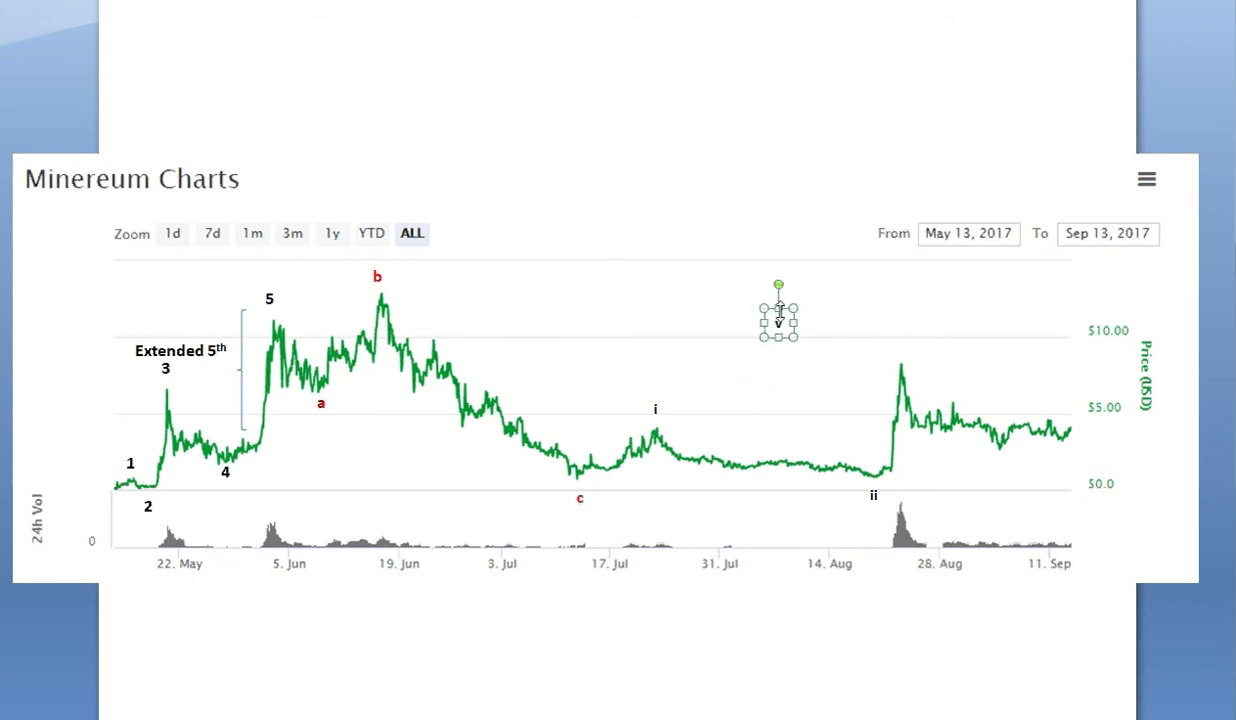
key("Delete")
Move label i above the late-August spike and change it to (i), widening its box so it fits on one line.
left_click(656, 408)
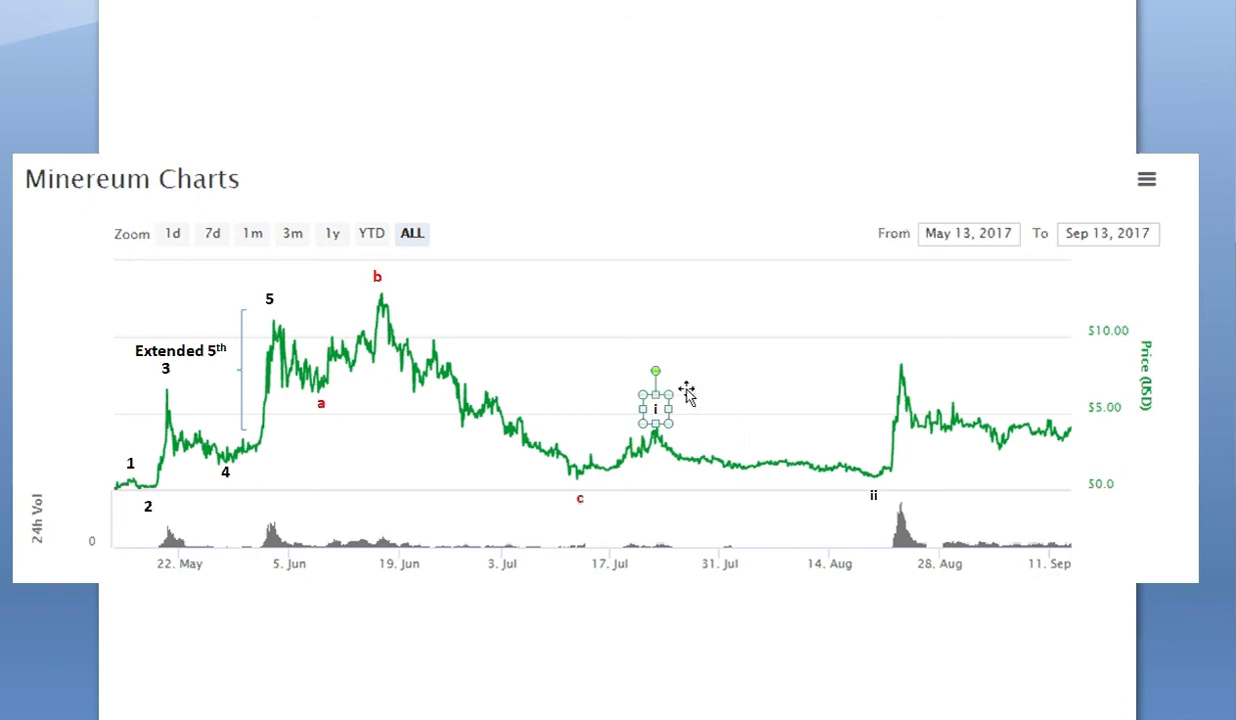
left_click_drag(662, 396, 900, 333)
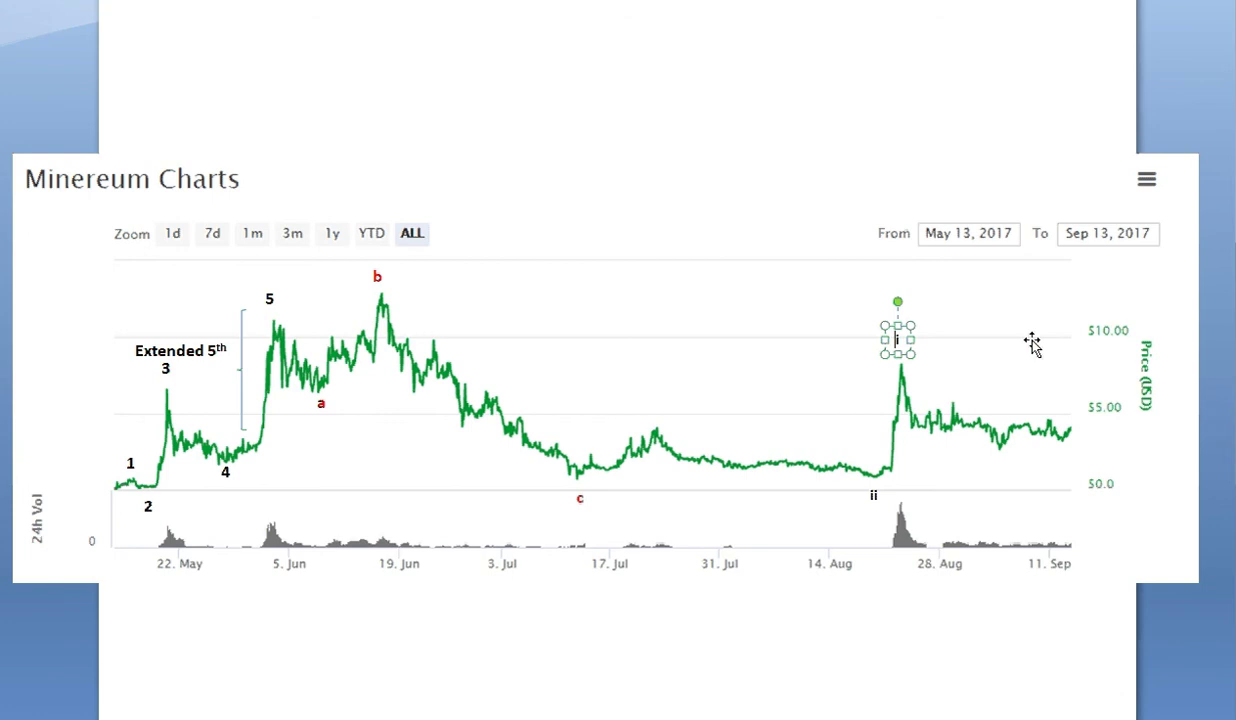
type("(")
key("Return")
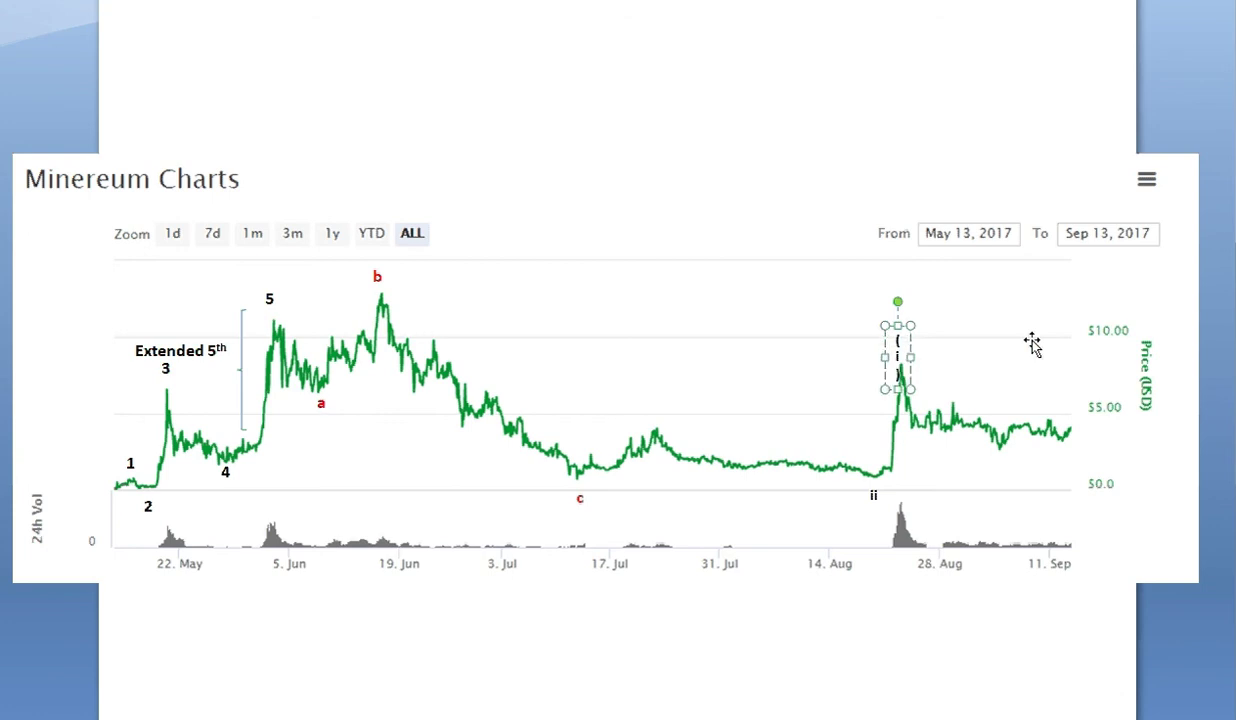
left_click(903, 356)
key("Return")
type(")")
left_click_drag(912, 356, 931, 357)
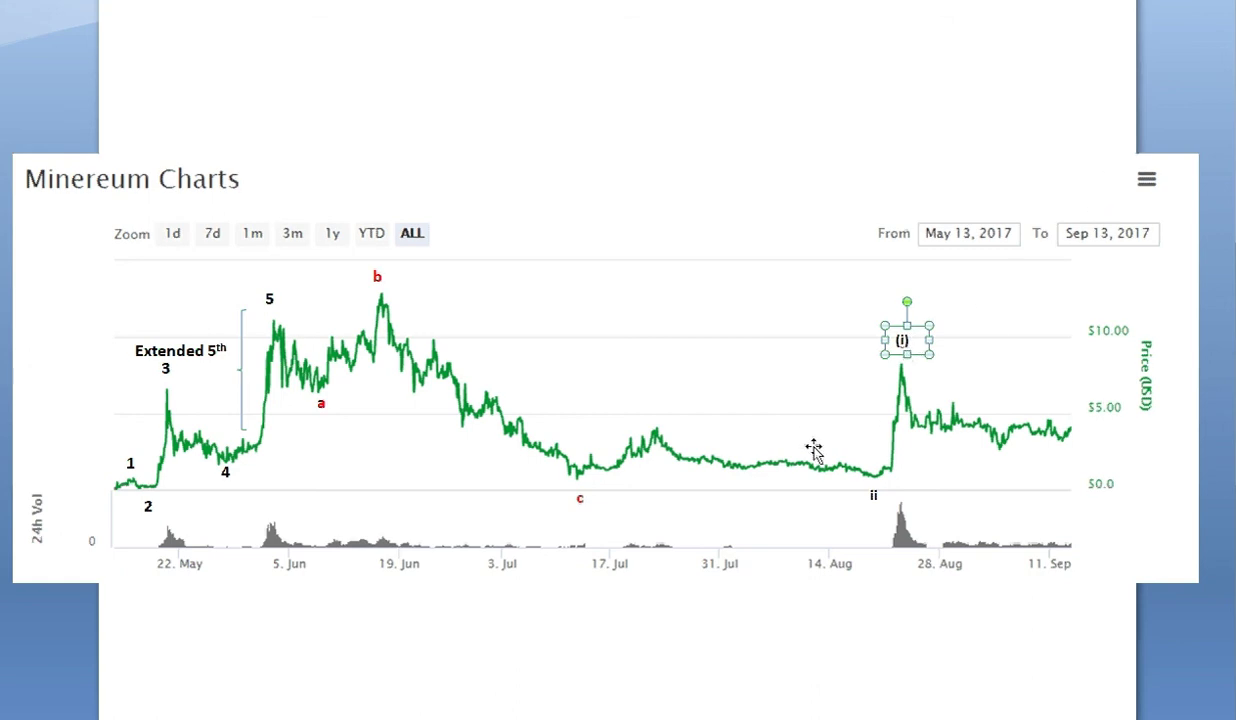
Duplicate the (i) label, place the copy above the late-July peak and remove its parentheses so it reads i.
key("ctrl+d")
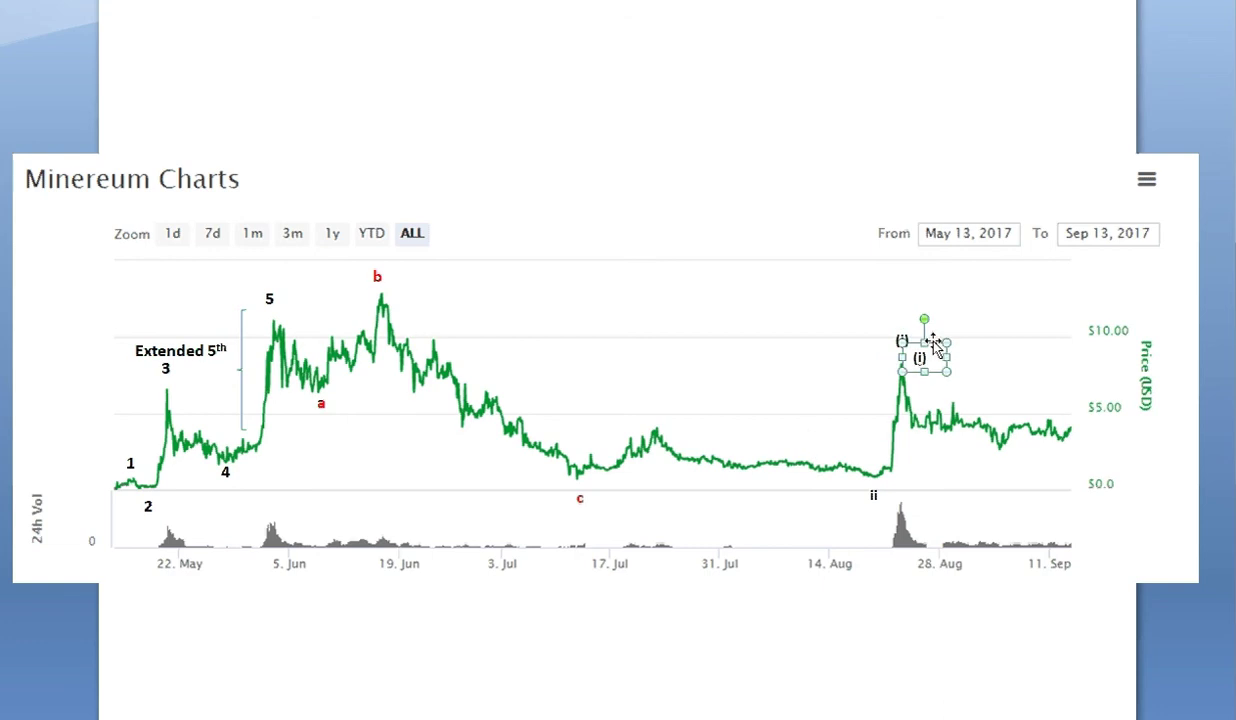
left_click_drag(934, 346, 665, 399)
left_click(662, 411)
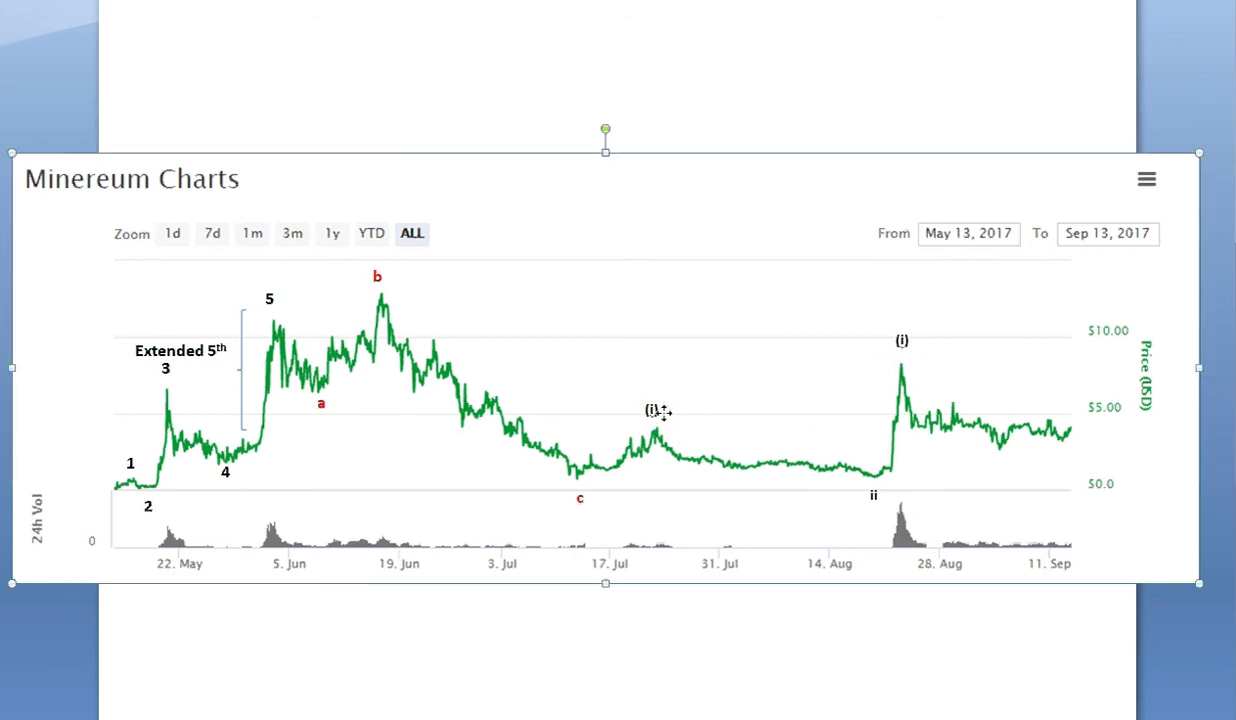
left_click(650, 408)
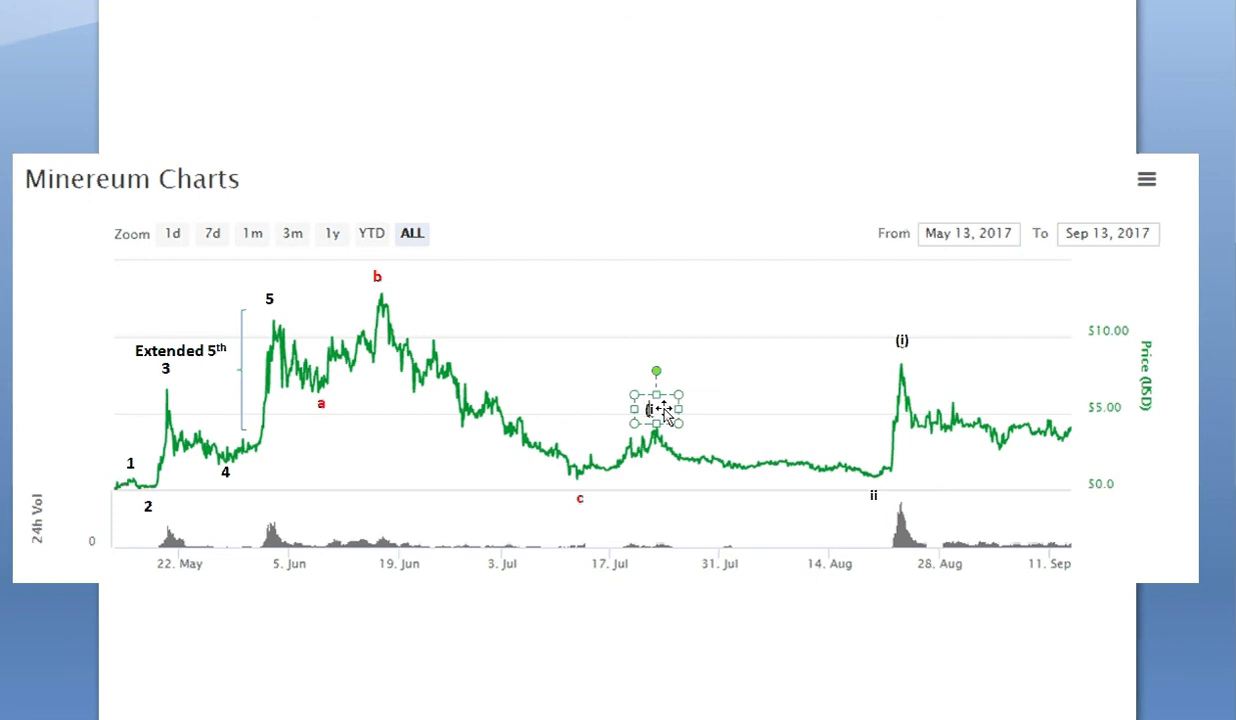
Duplicate the (i) label, place the copy below the early-September low and change it to (ii).
left_click(902, 341)
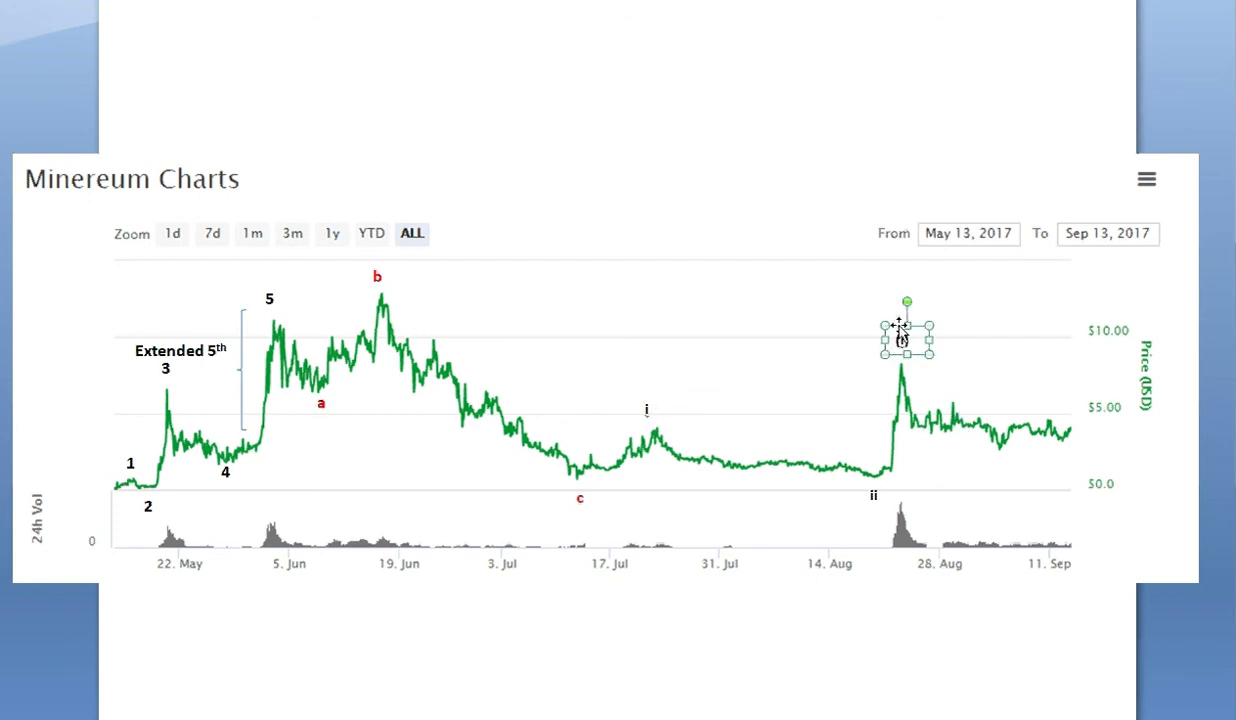
left_click_drag(899, 327, 1008, 453)
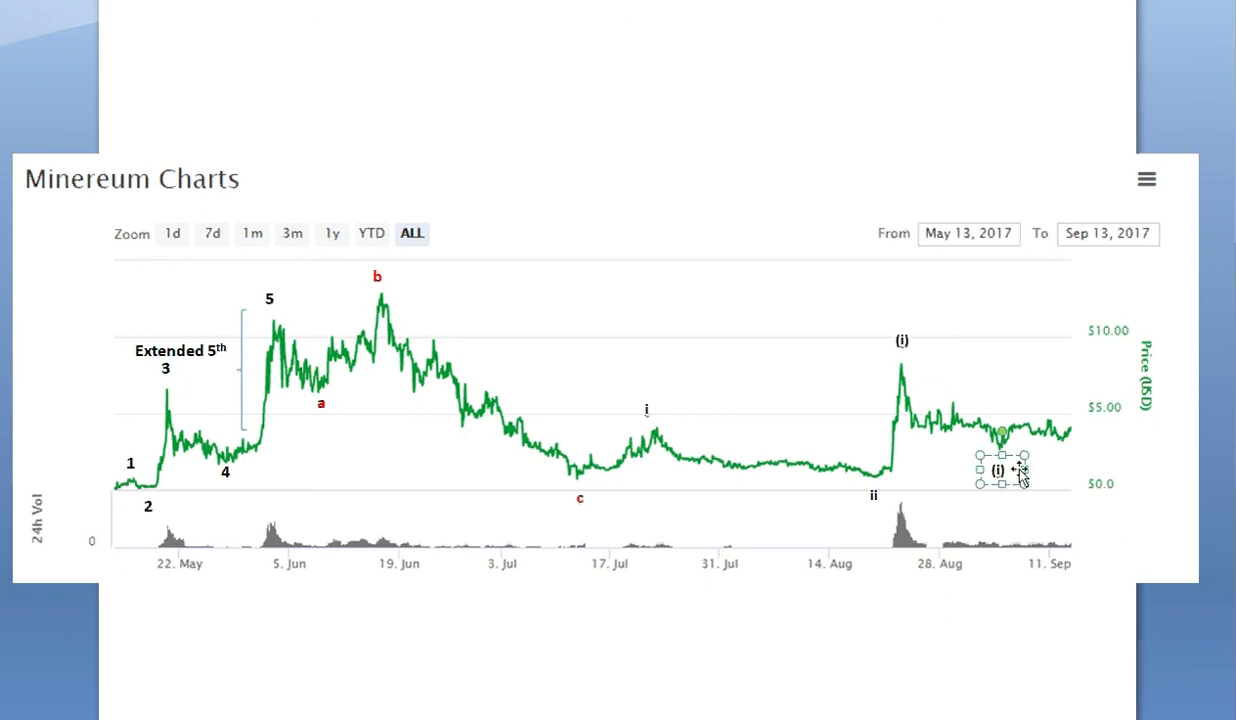
type("i")
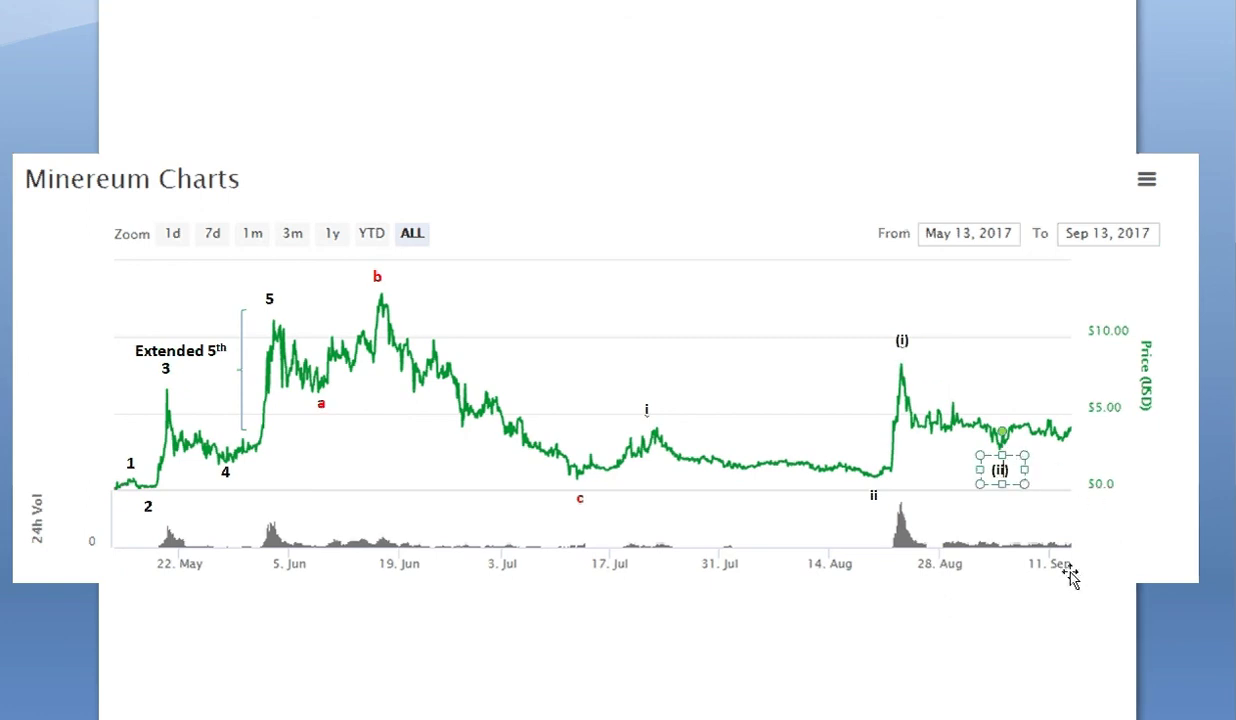
Add another copy of the (i) label beyond the end of the price line near the $10.00 level and change it to (iii).
key("ctrl+v")
left_click_drag(939, 343, 1129, 300)
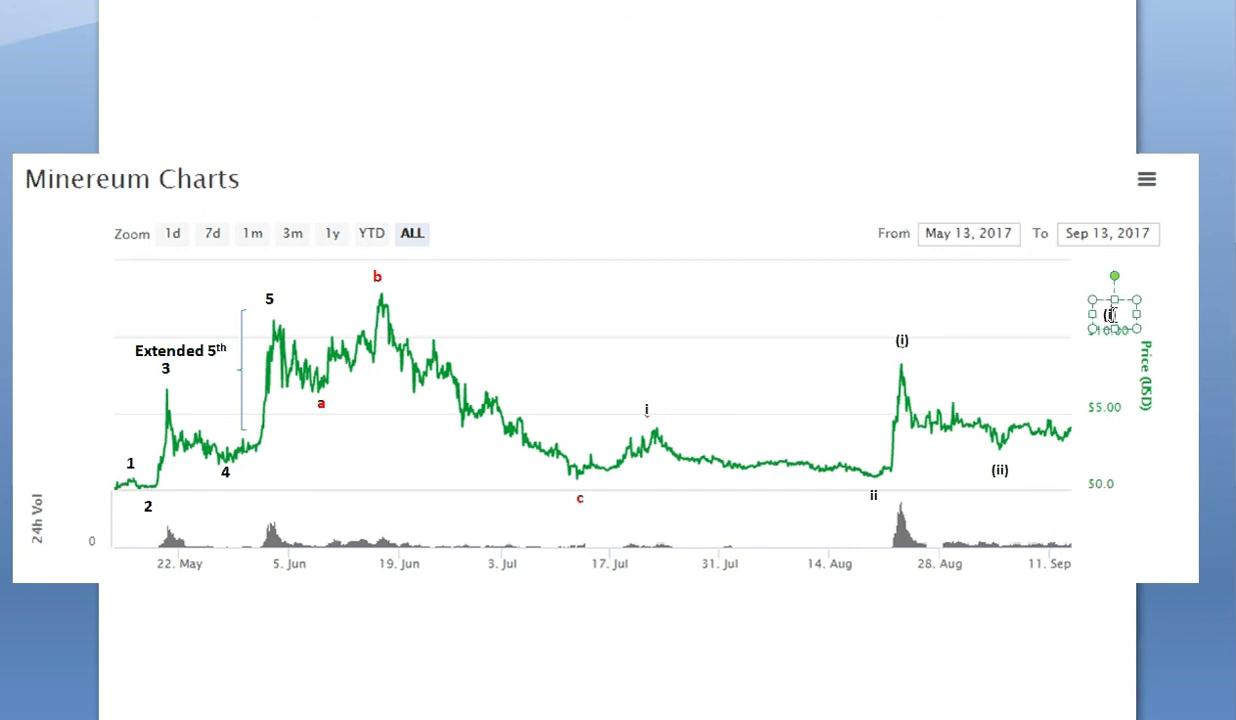
left_click(1112, 316)
type("ii")
left_click(1078, 632)
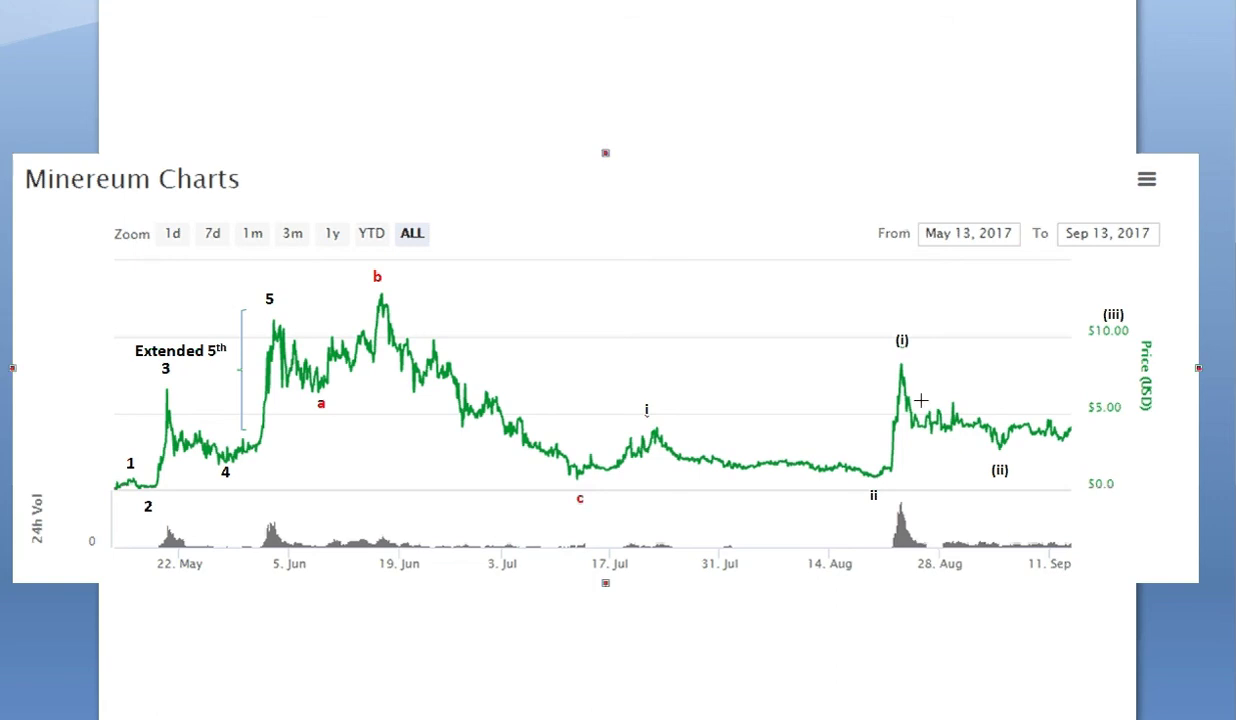
Draw a descending neckline from the late-August spike across the September highs to just past the last price, black with 2¼ pt weight.
mouse_move(904, 397)
left_mouse_down()
mouse_move(1050, 411)
mouse_move(1090, 430)
left_mouse_up()
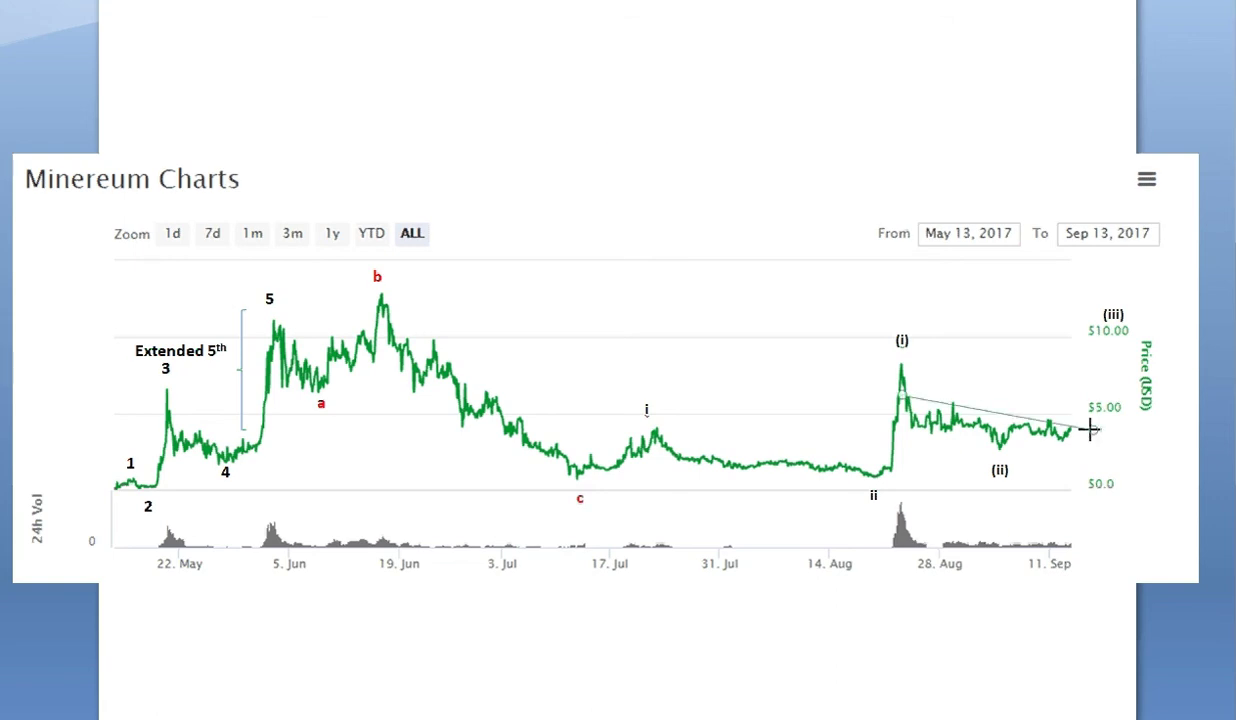
left_click(803, 3)
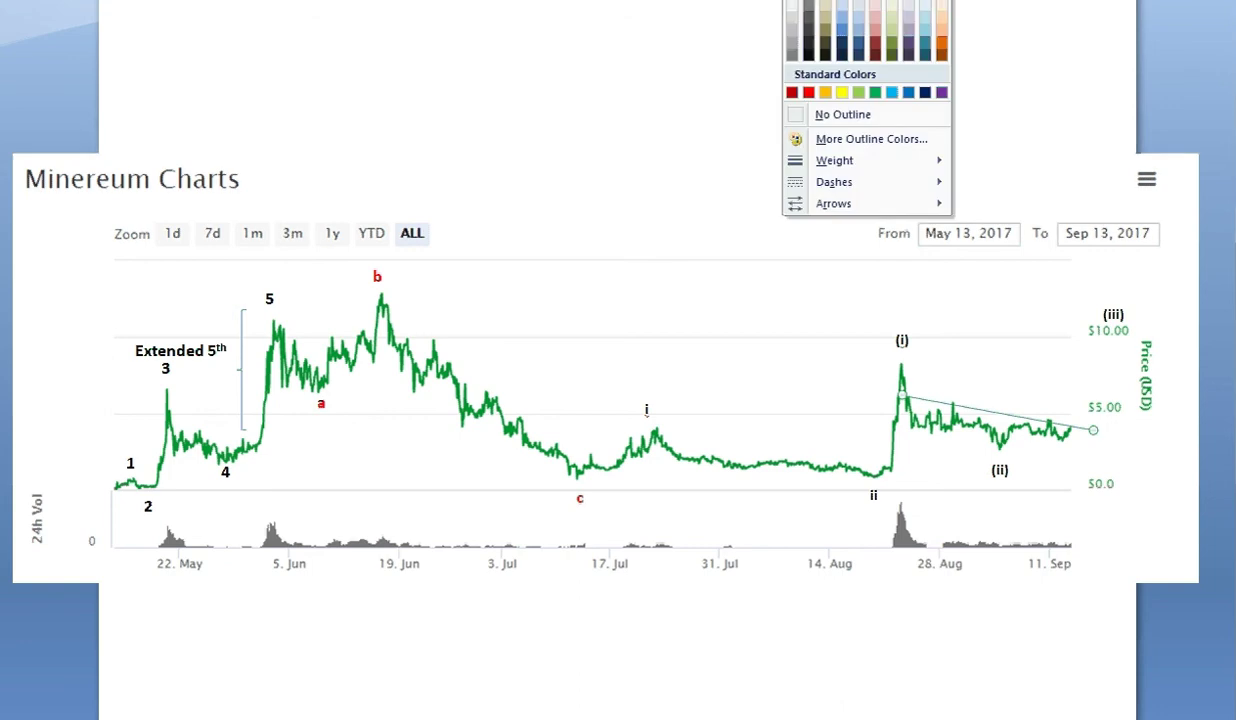
left_click(810, 3)
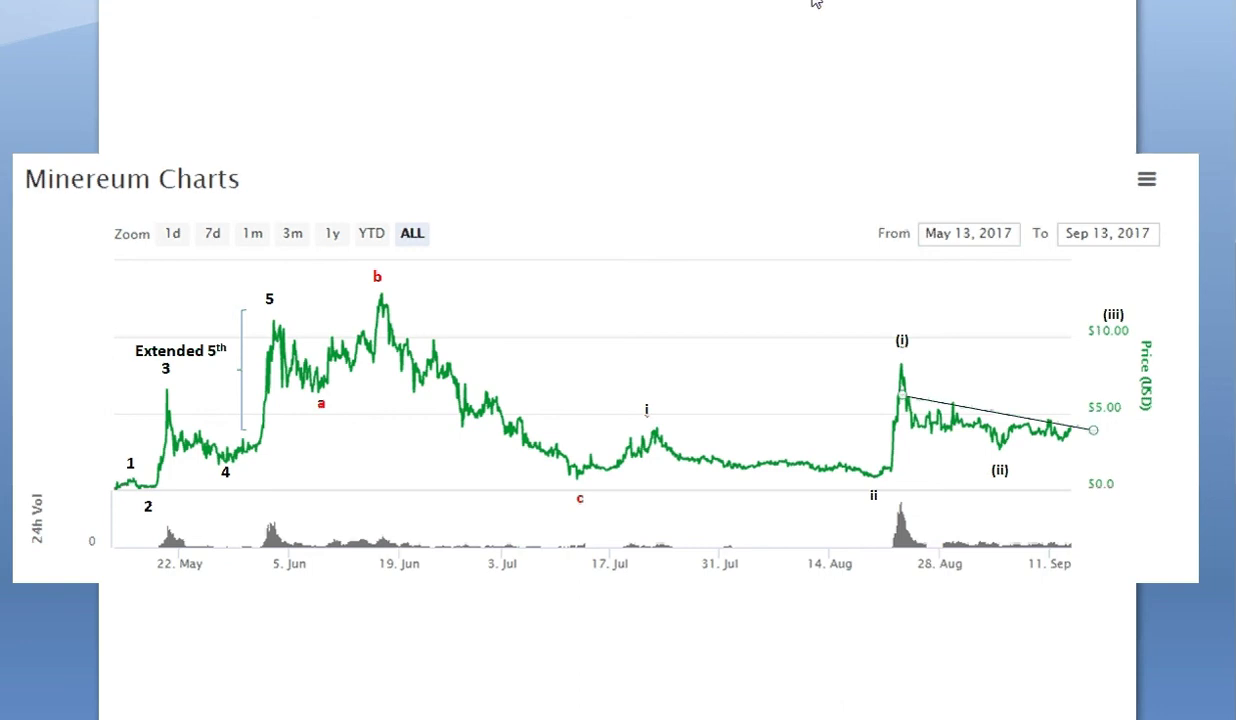
left_click(813, 2)
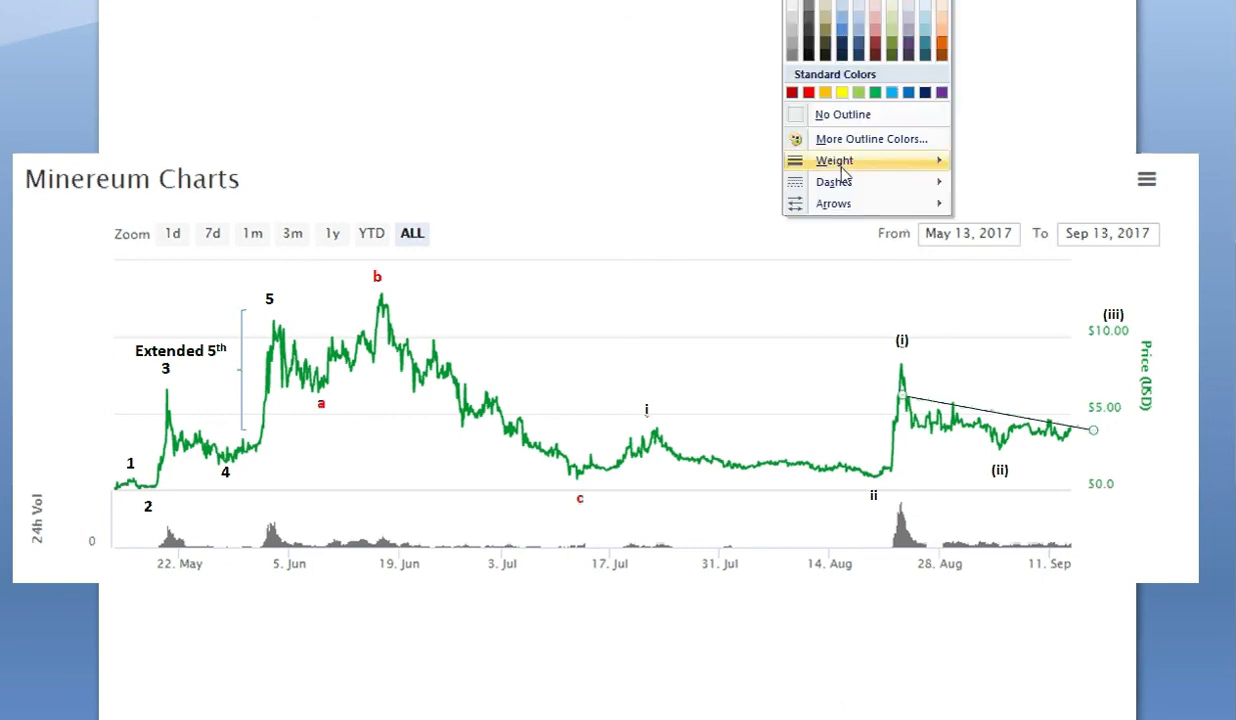
mouse_move(882, 166)
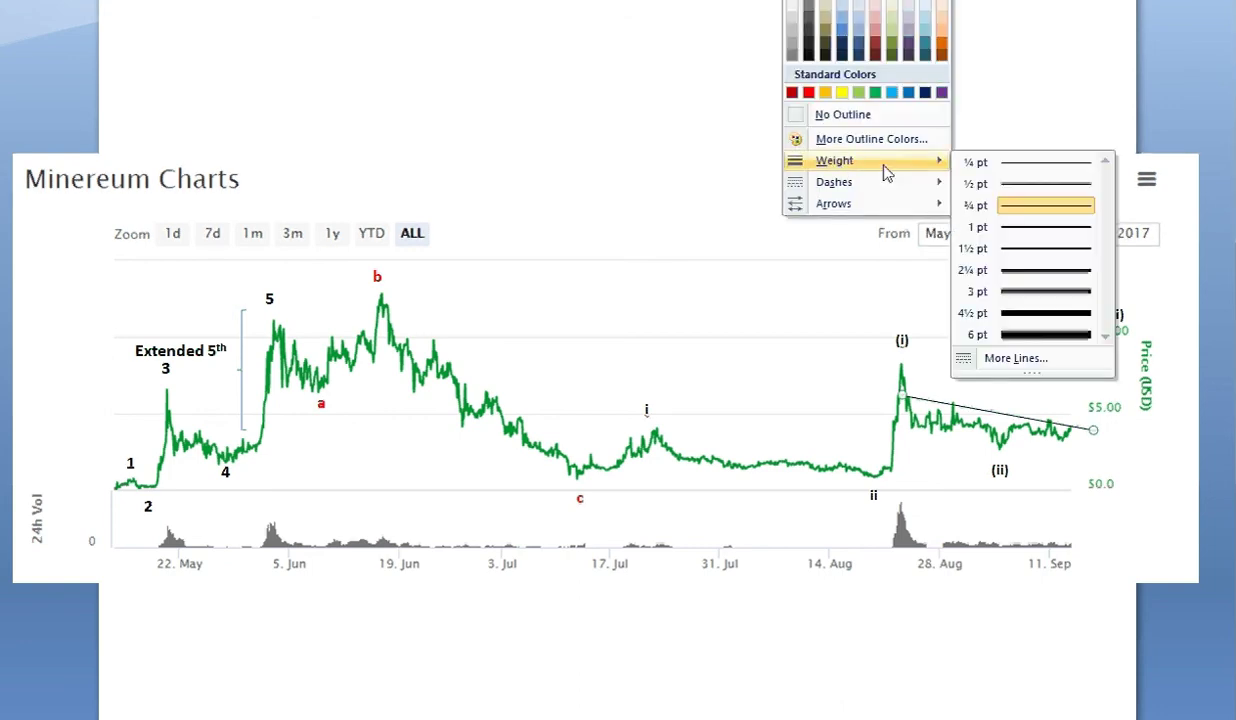
left_click(1021, 268)
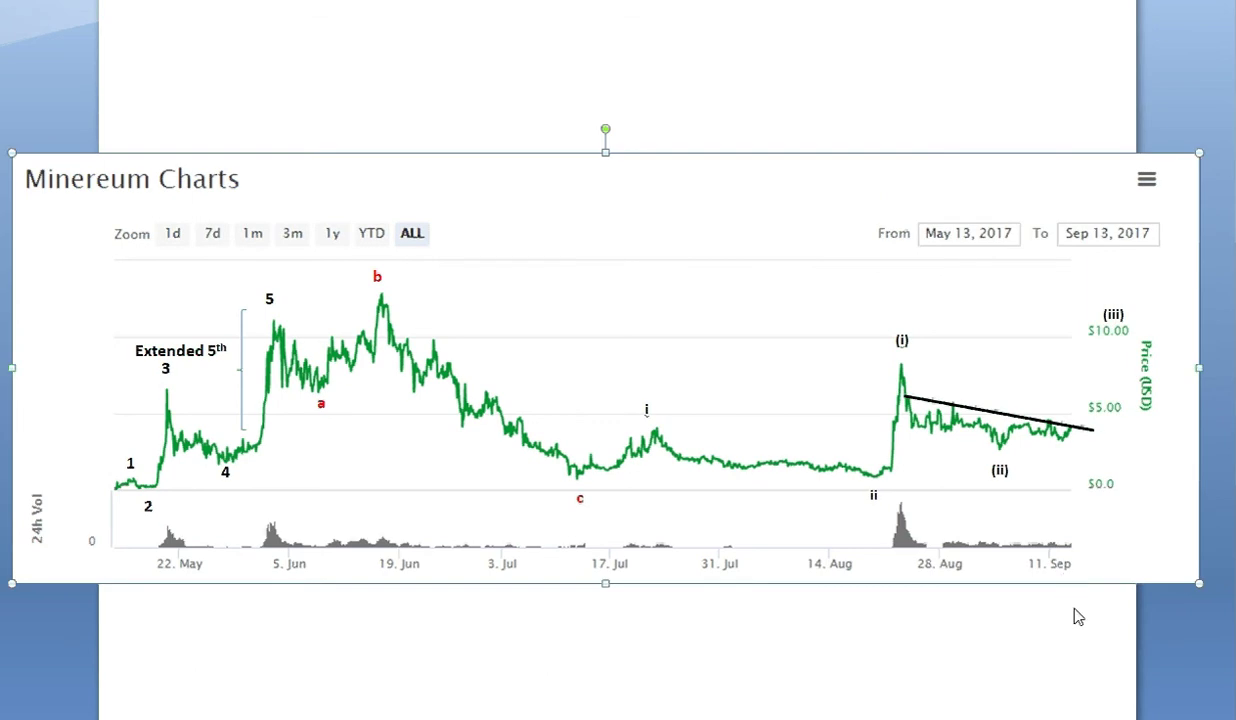
left_click(1045, 645)
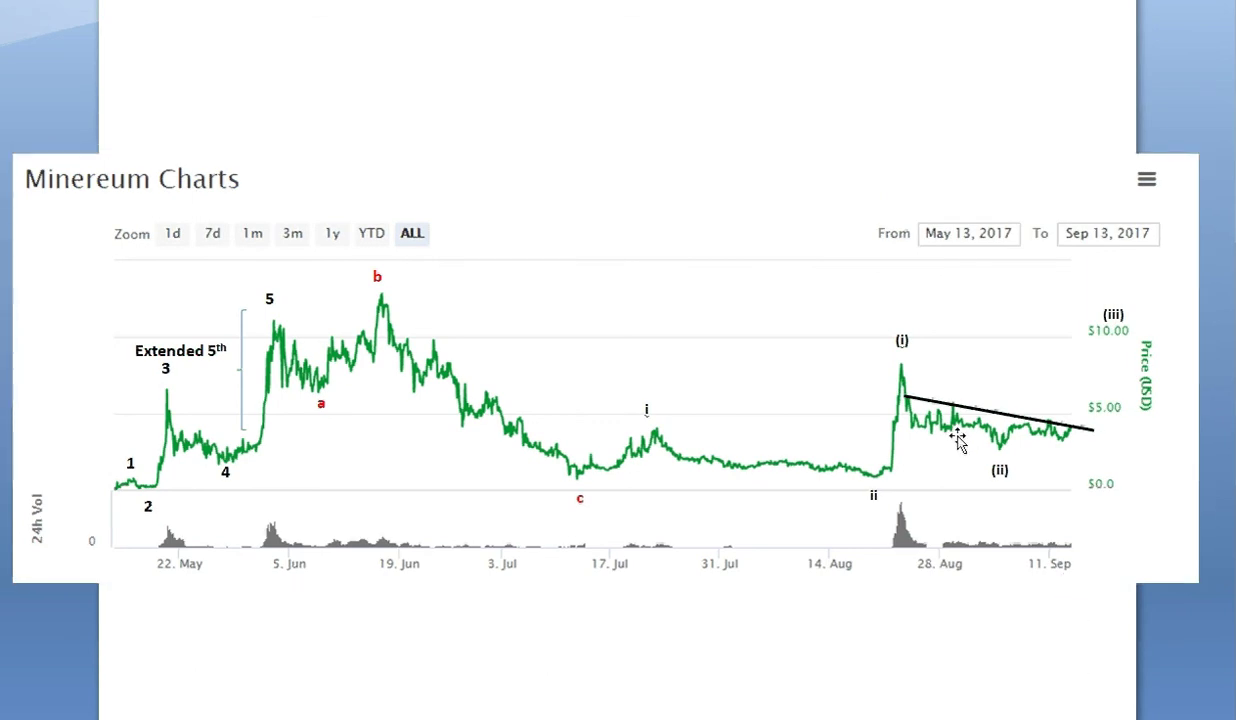
Duplicate the (i) label, place the copy below the late-August low under the neckline and change it to LS.
left_click(901, 340)
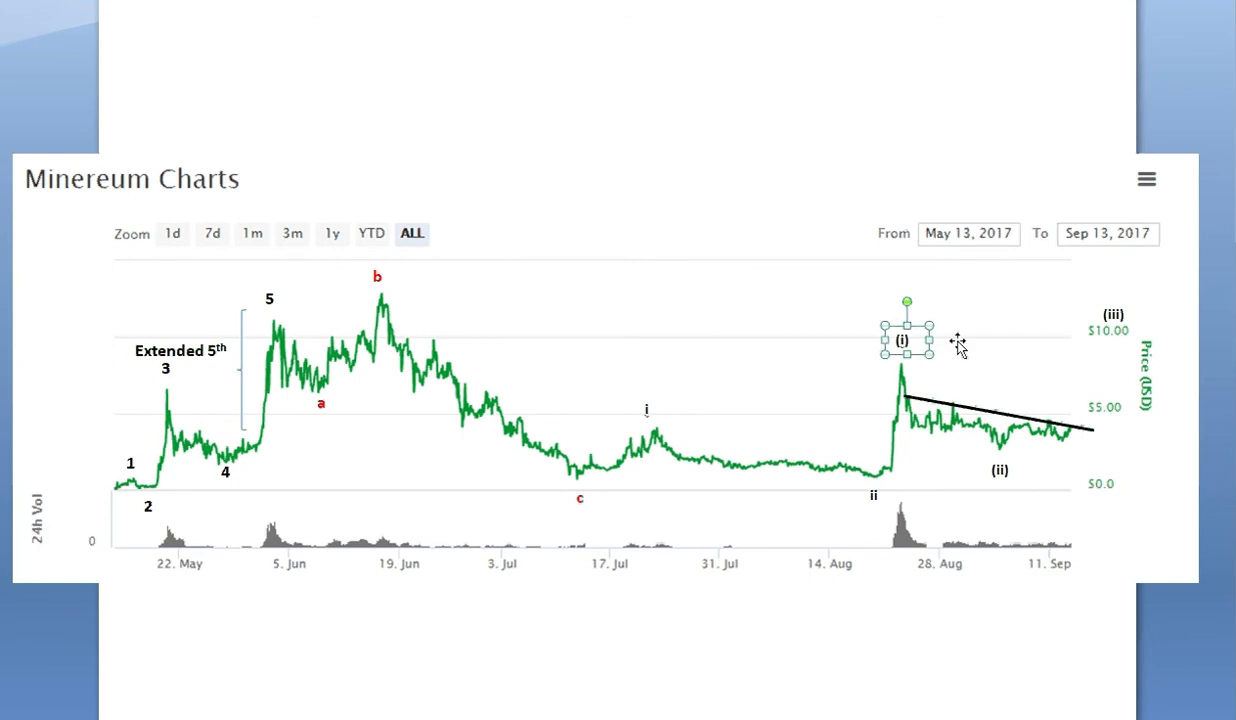
key("ctrl+d")
key("Down")
key("Down")
key("Down")
key("Down")
key("Down")
key("Down")
key("Down")
key("Down")
key("Down")
key("Down")
key("Right")
key("Right")
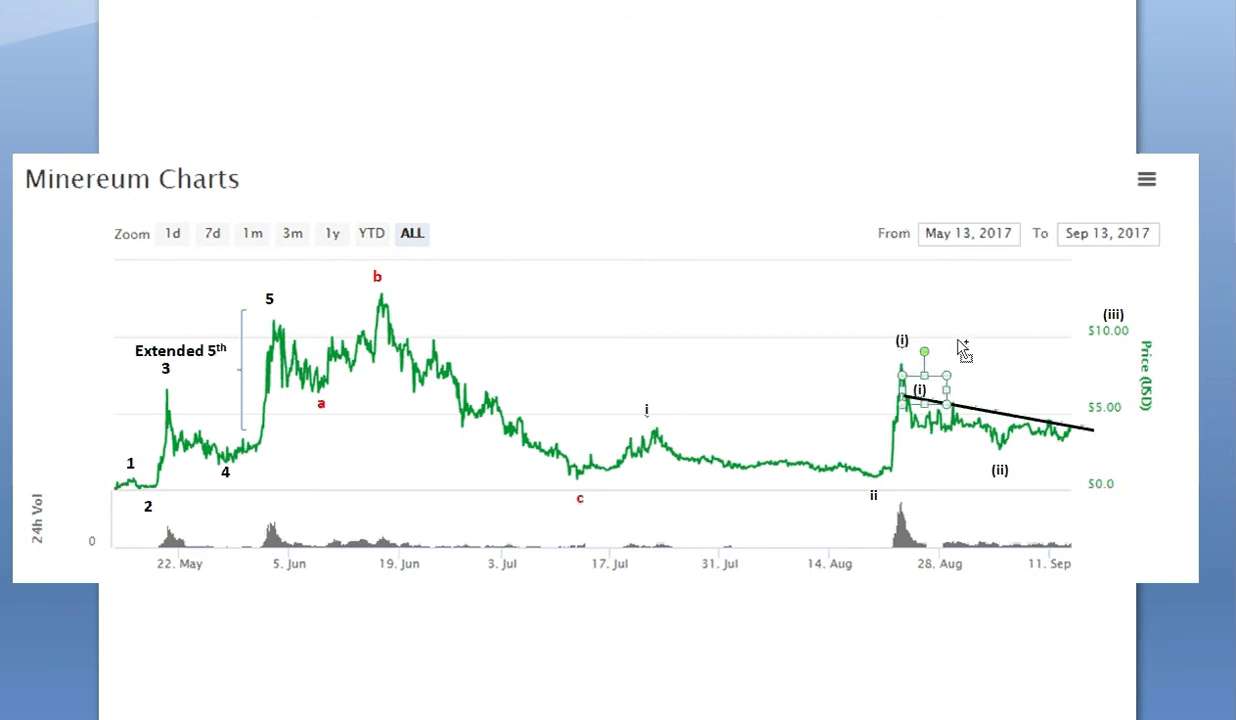
key("Left")
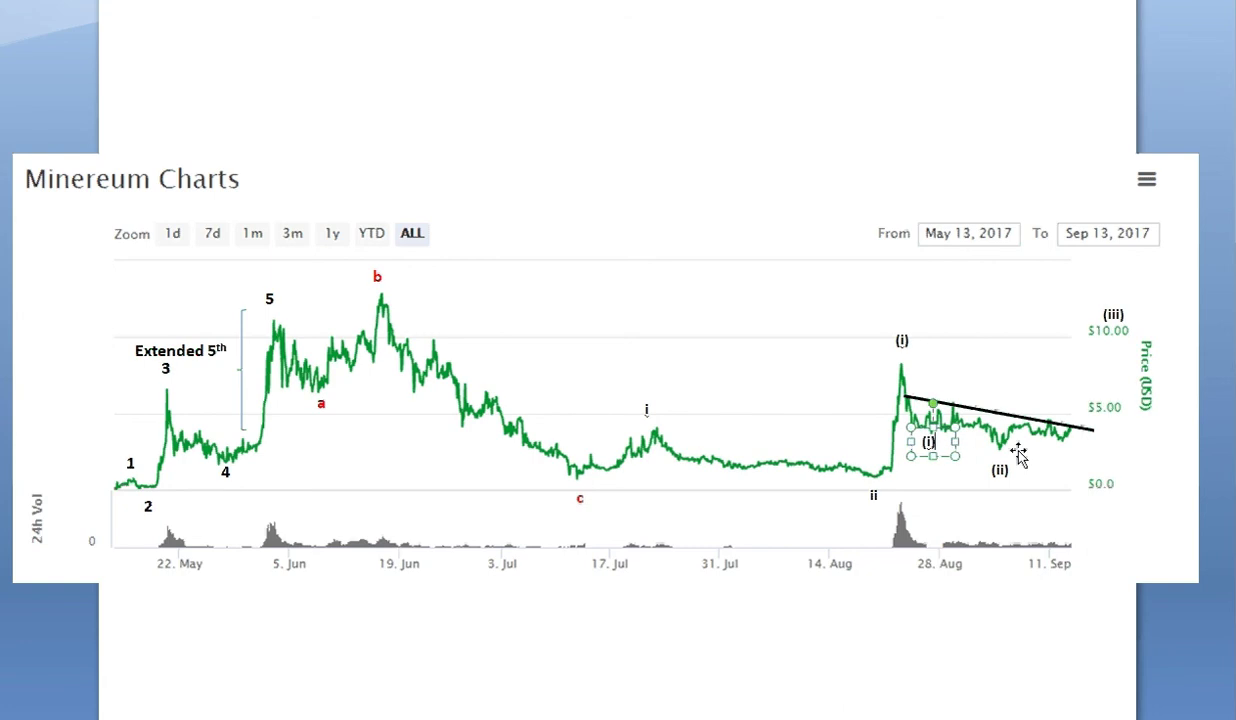
type("z")
key("BackSpace")
type("s")
type("L")
Add copies of the LS label, changed to RS below the last September low and to H directly beneath (ii).
left_click_drag(955, 458, 1068, 439)
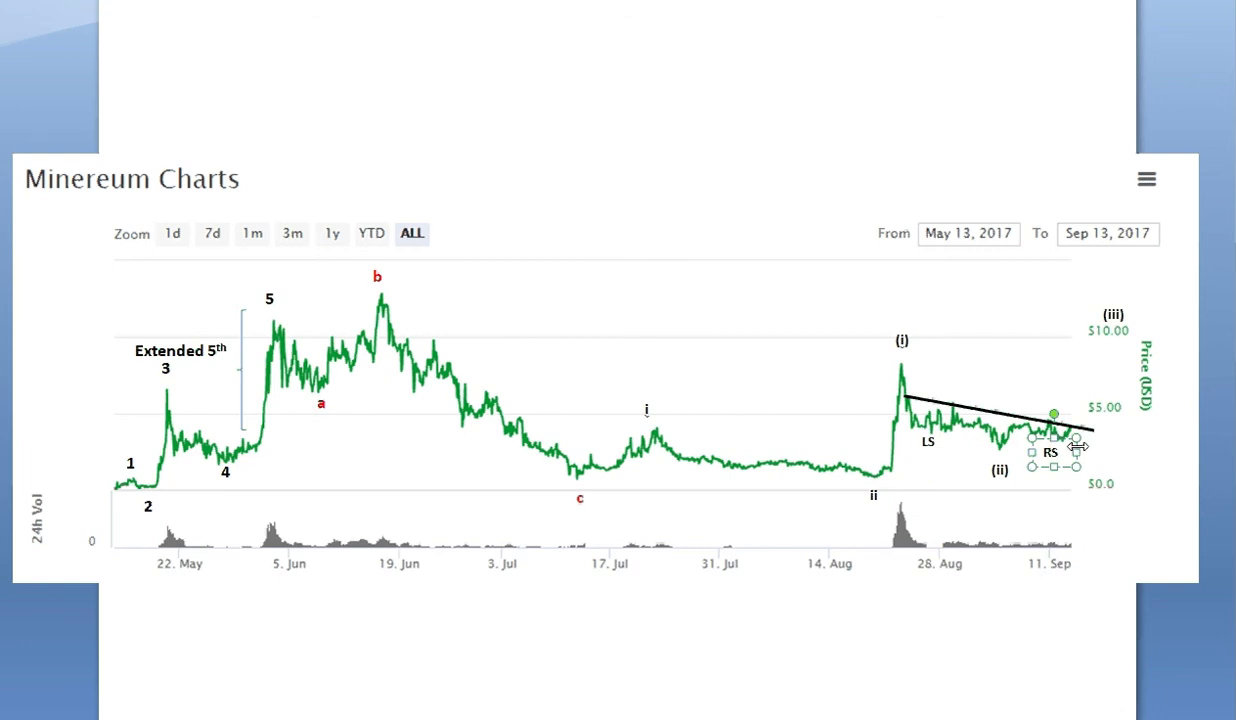
key("ctrl+z")
left_click_drag(960, 450, 1008, 480)
left_click(1015, 490)
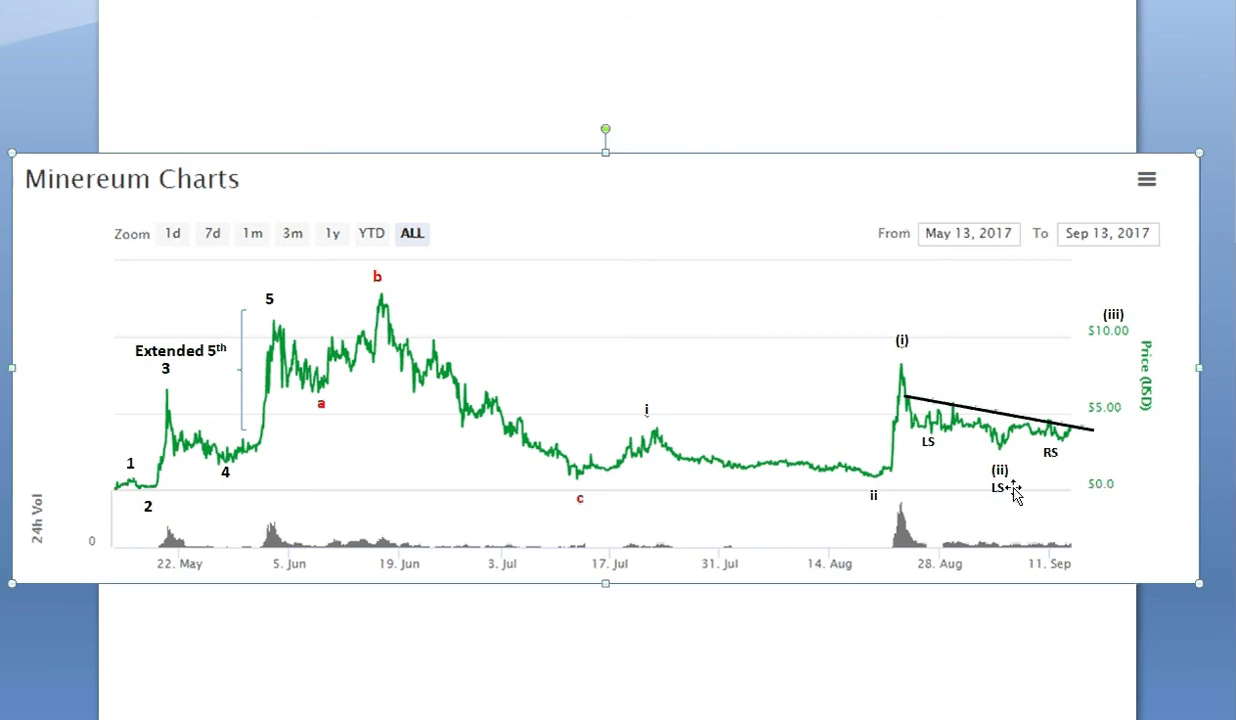
left_click(998, 486)
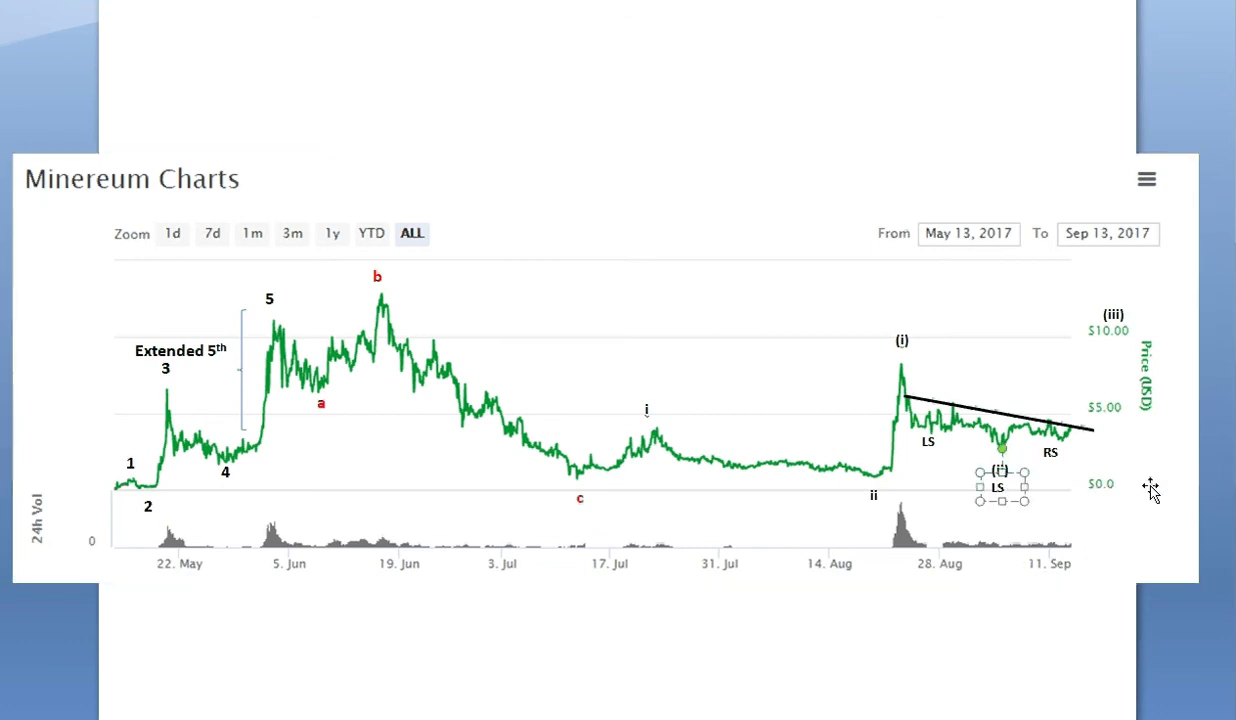
type("H")
left_click(1095, 647)
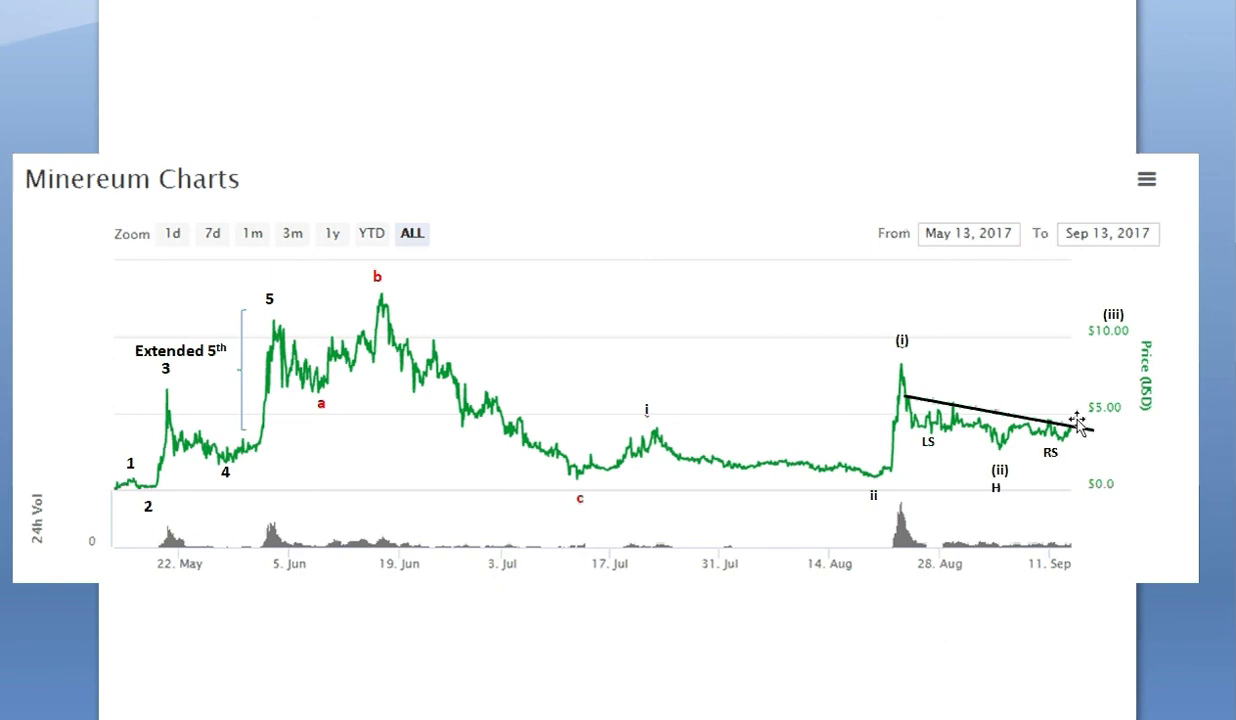
Draw a black 2¼ pt arrow rising from the end of the neckline to about the $10.00 level.
mouse_move(1082, 428)
left_mouse_down()
mouse_move(1120, 336)
mouse_move(1079, 408)
left_mouse_up()
left_click_drag(1093, 430, 1137, 326)
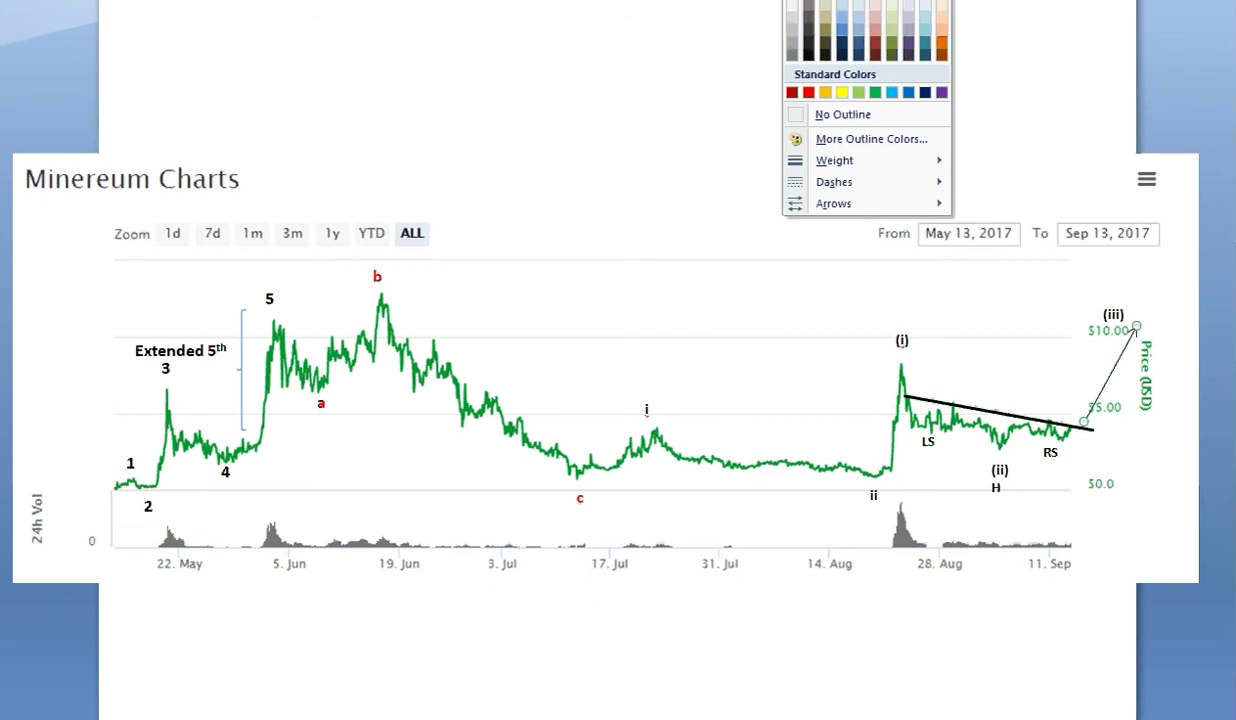
mouse_move(834, 160)
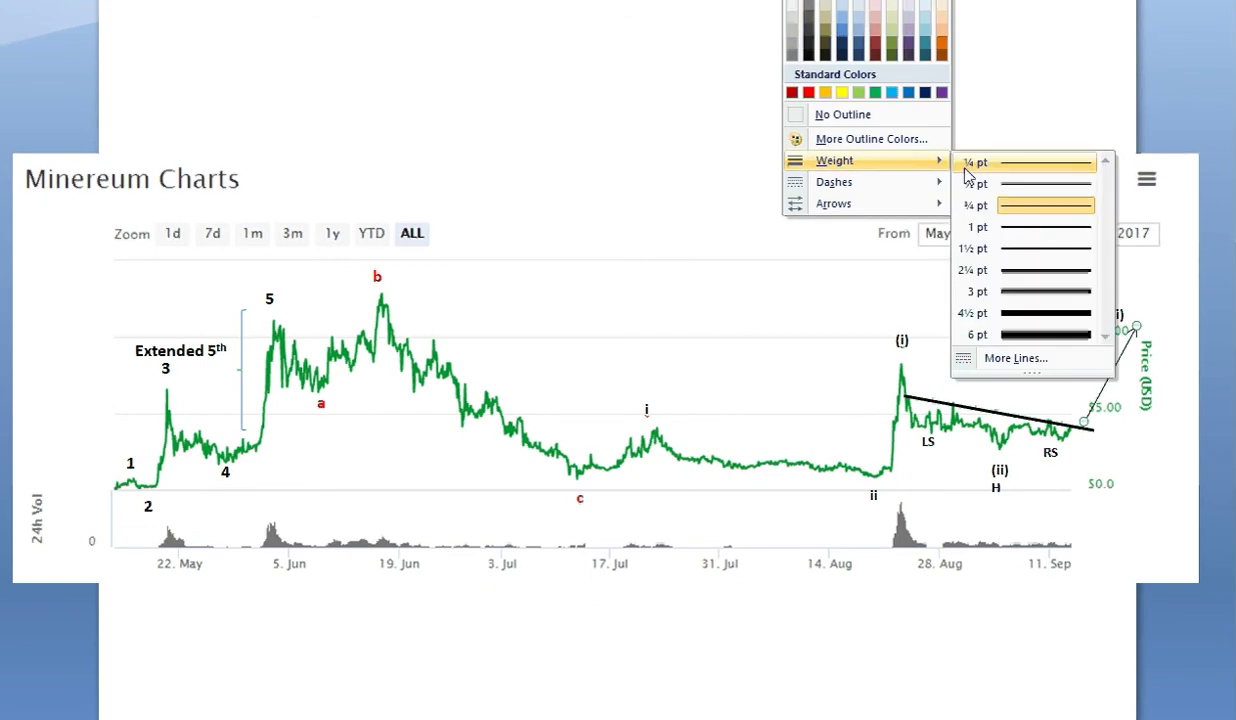
left_click(1030, 268)
Move the (iii) label just above the tip of the rising arrow.
left_click(1112, 318)
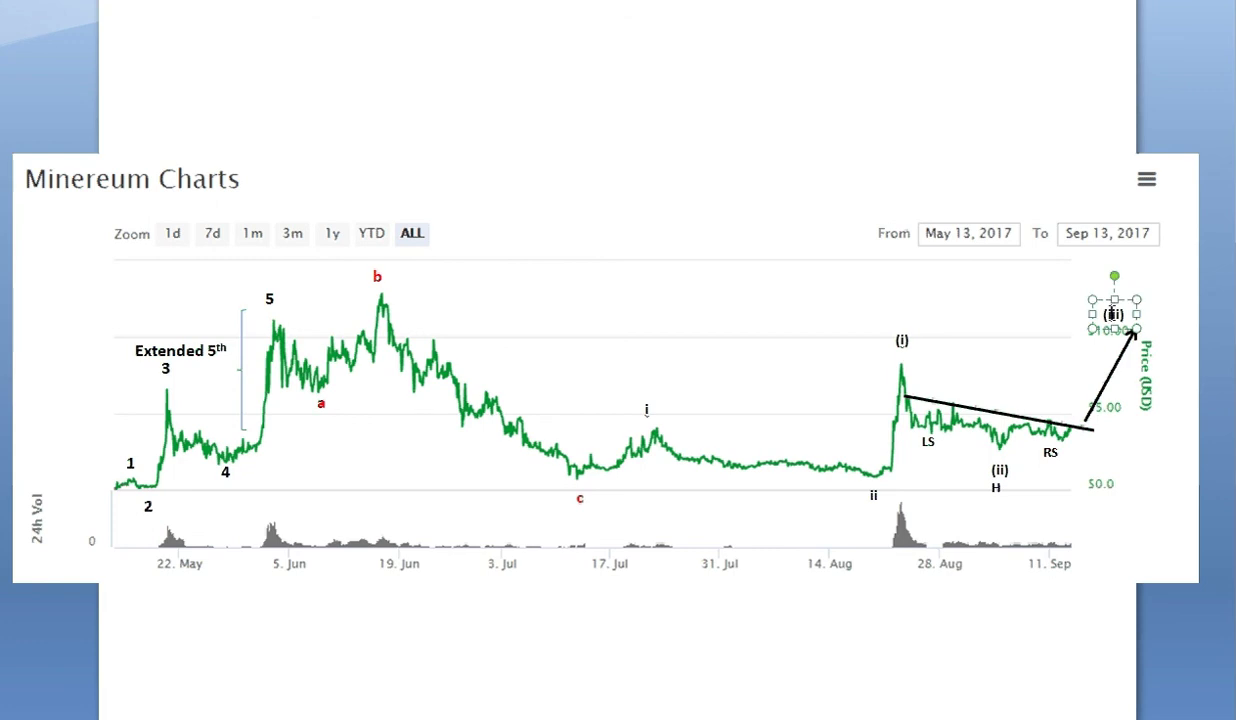
left_click_drag(1120, 300, 1152, 279)
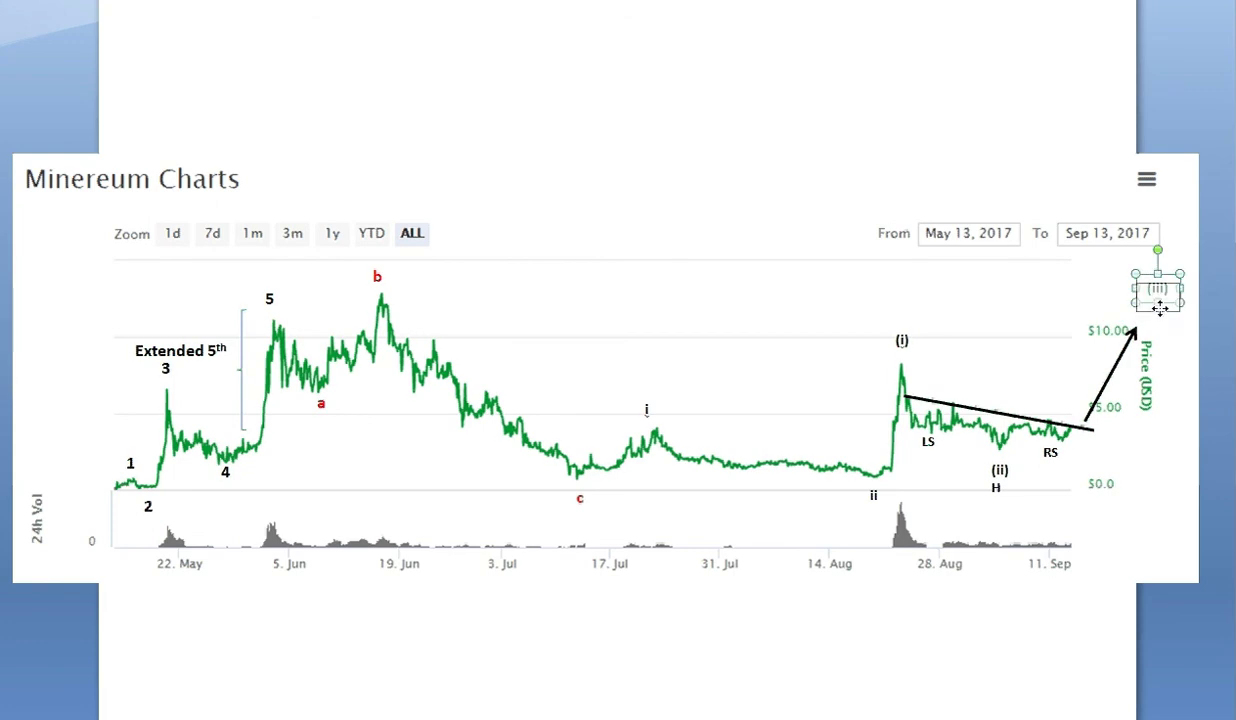
left_click_drag(1156, 292, 1155, 313)
left_click(1110, 590)
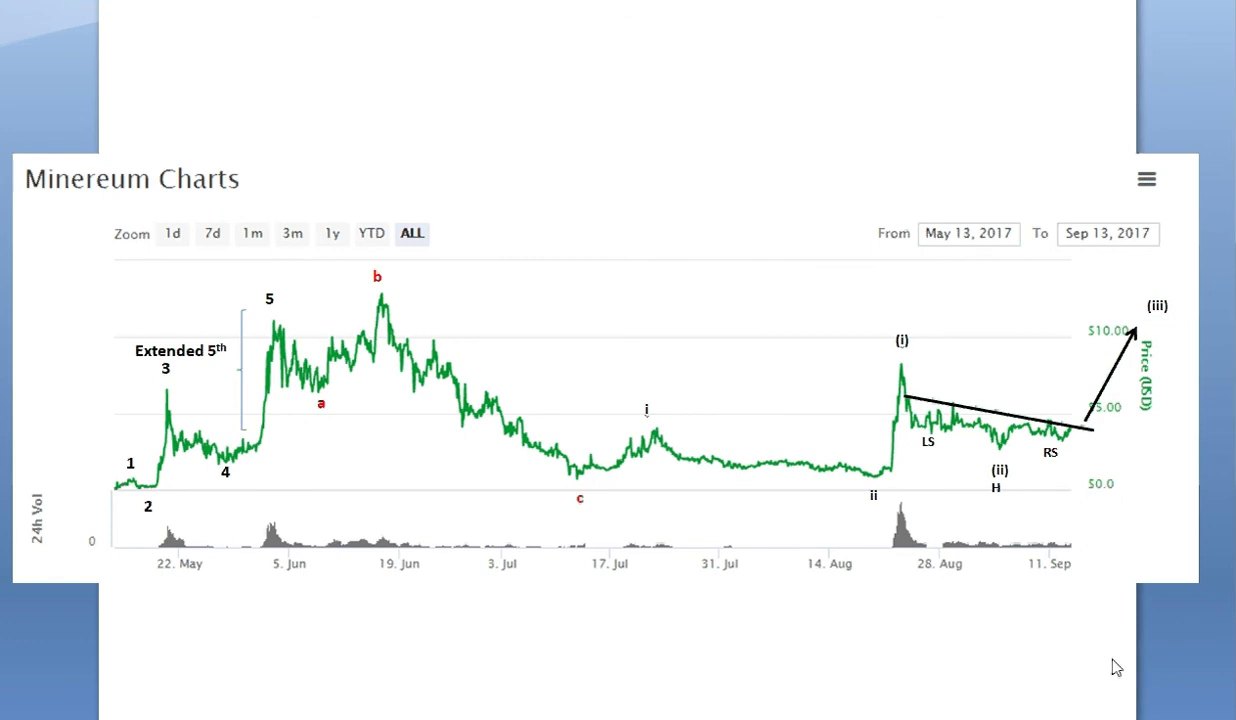